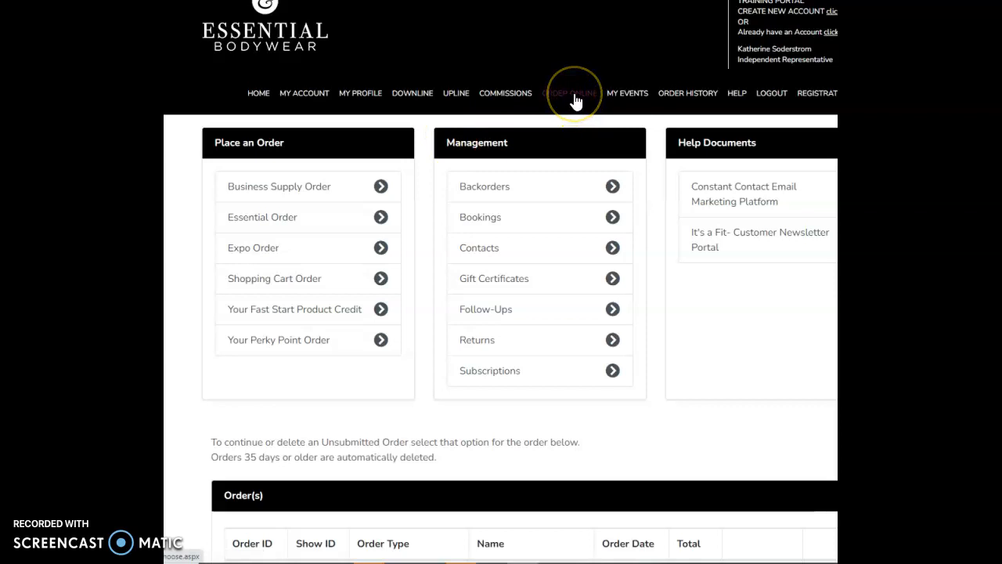
Open the returns management page and start a new pending return
left_click(501, 344)
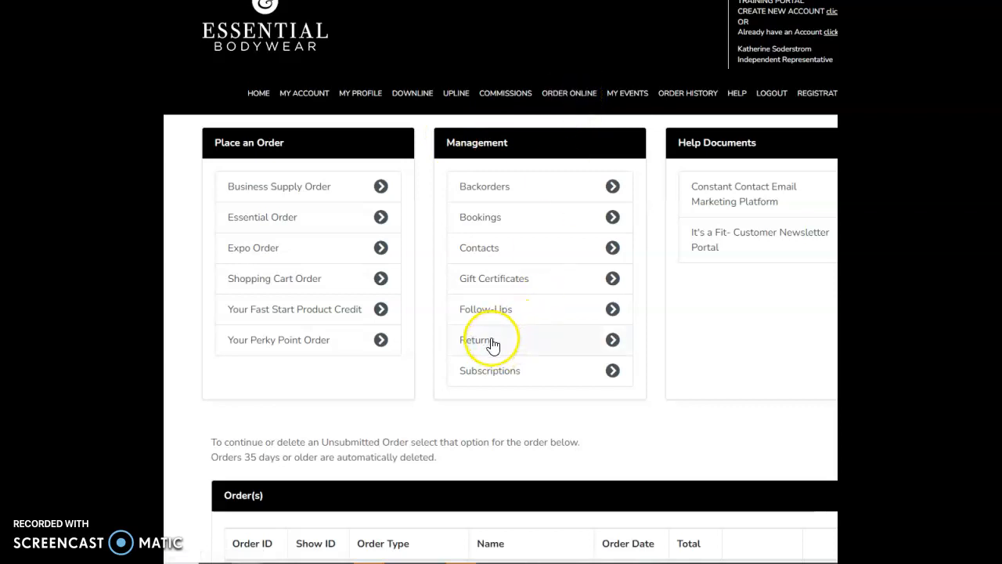
left_click(491, 344)
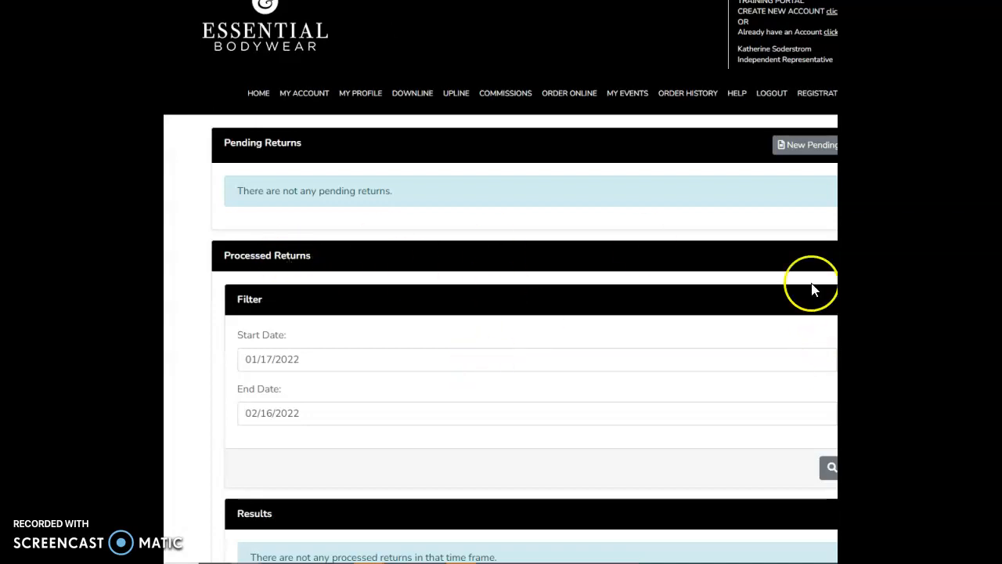
left_click(791, 154)
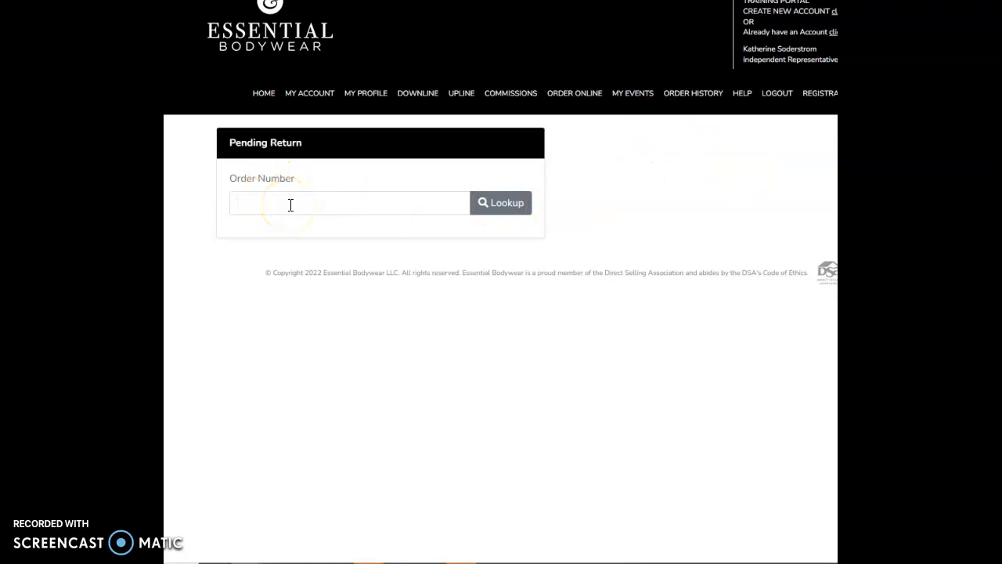
Open the details of the 02/16/2022 shopping cart order in the order history and copy its order number
left_click(675, 102)
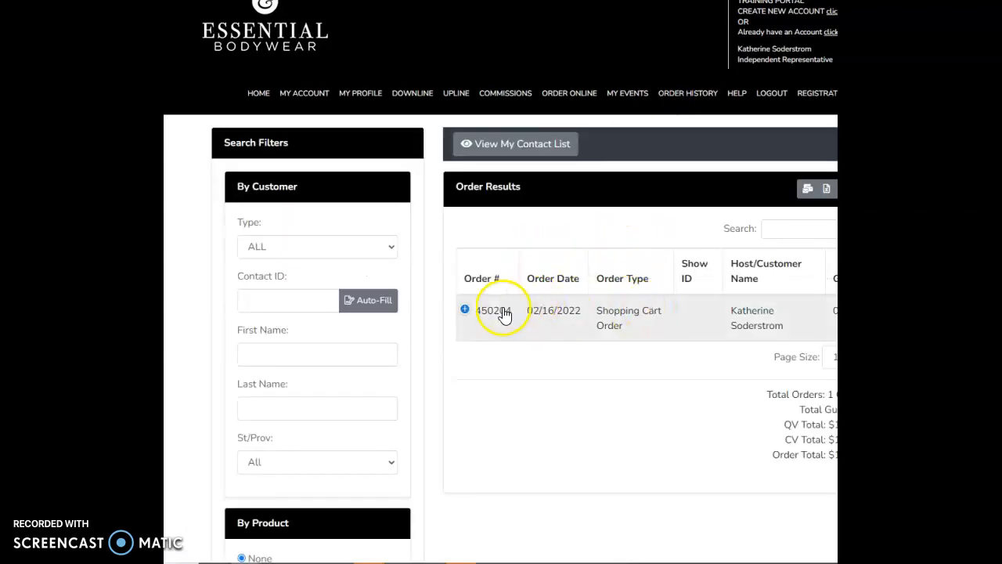
left_click(501, 313)
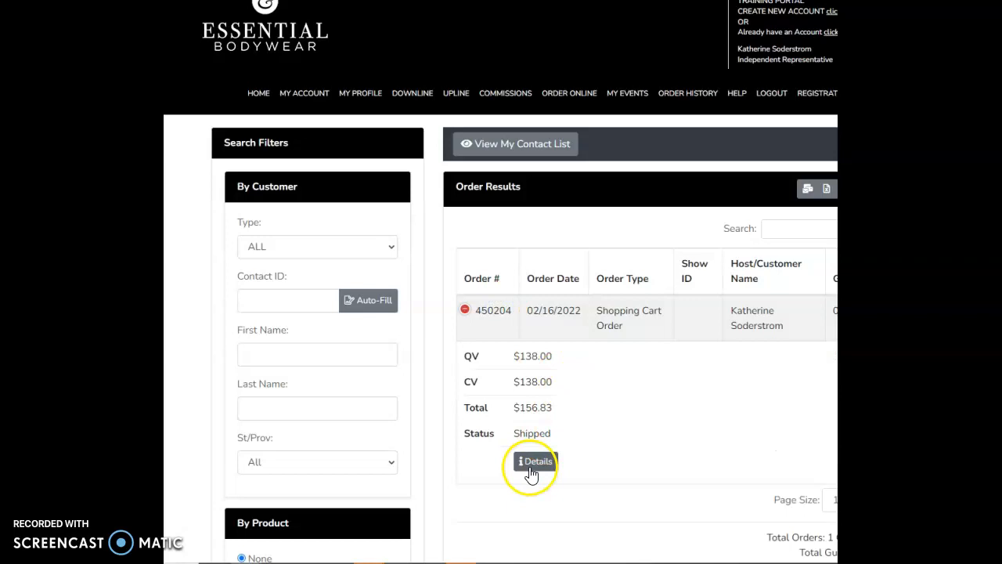
scroll(540, 439, "down", 1)
left_click(544, 335)
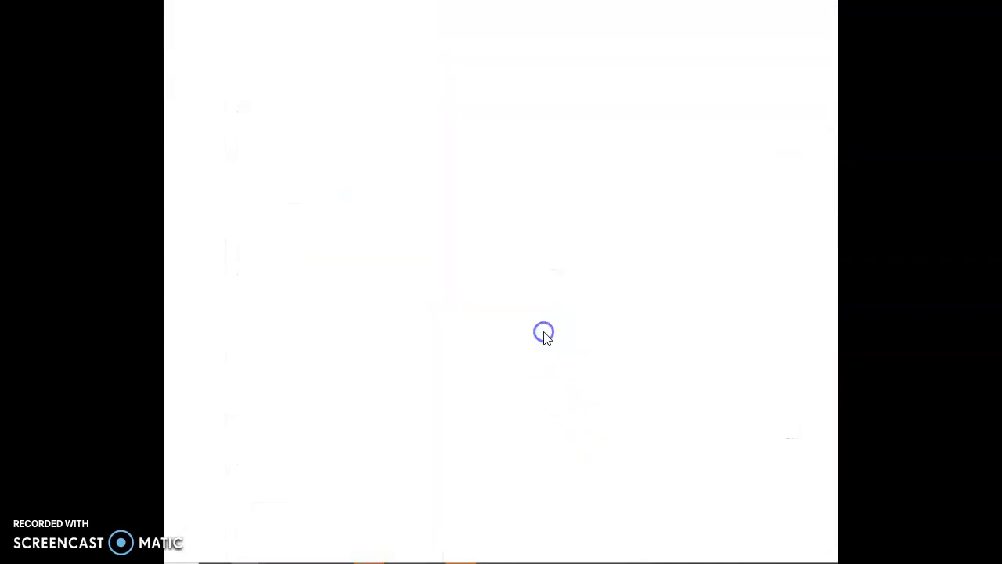
scroll(493, 443, "down", 5)
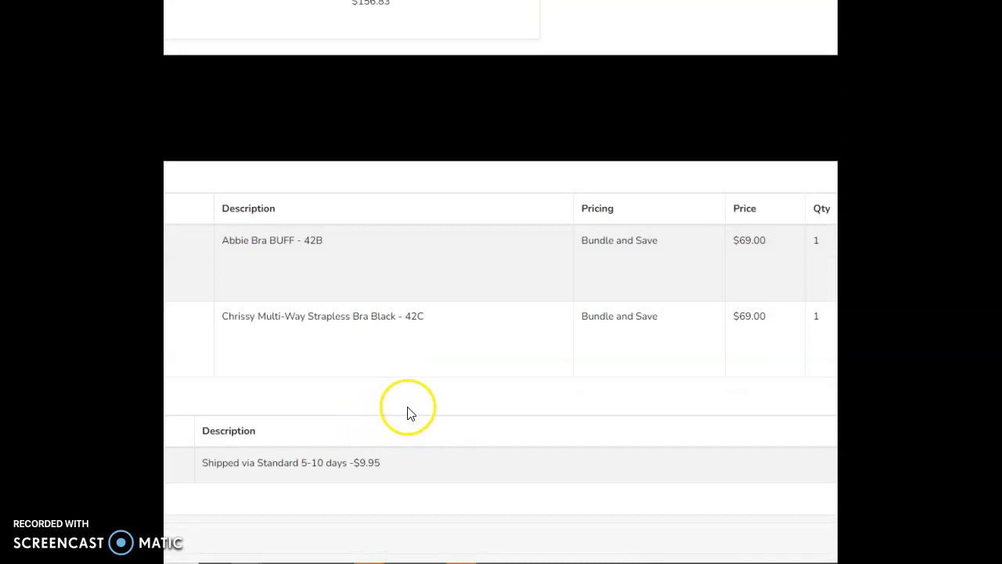
scroll(409, 403, "up", 3)
scroll(422, 388, "up", 1)
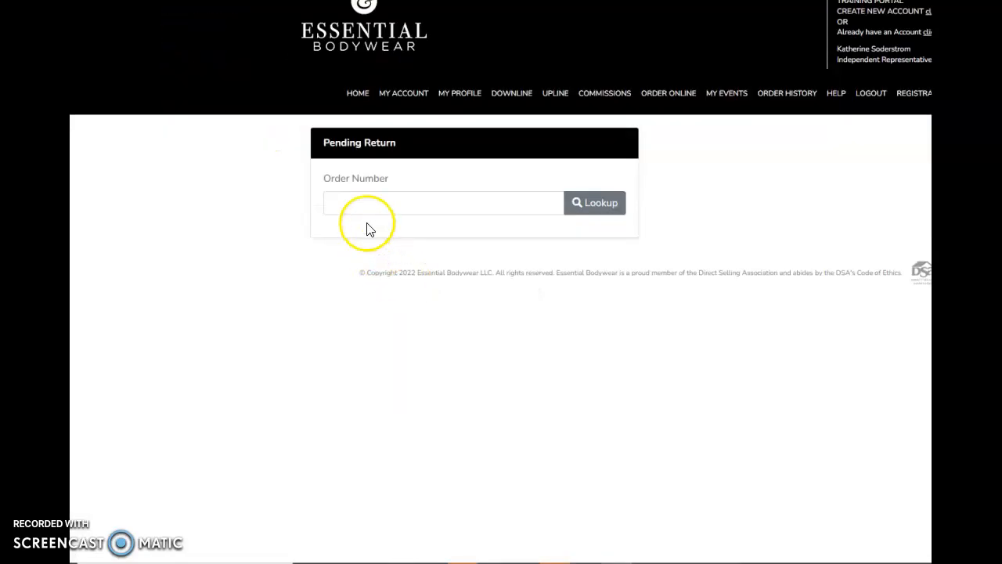
Look up the order for the pending return by pasting its order number, and select the customer it was sold to
right_click(364, 208)
left_click(394, 306)
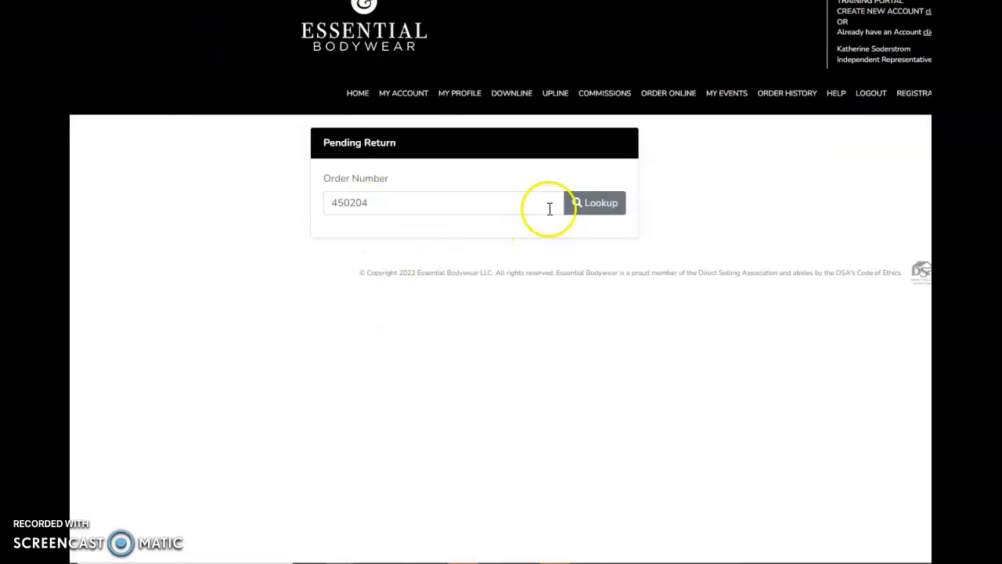
left_click(590, 208)
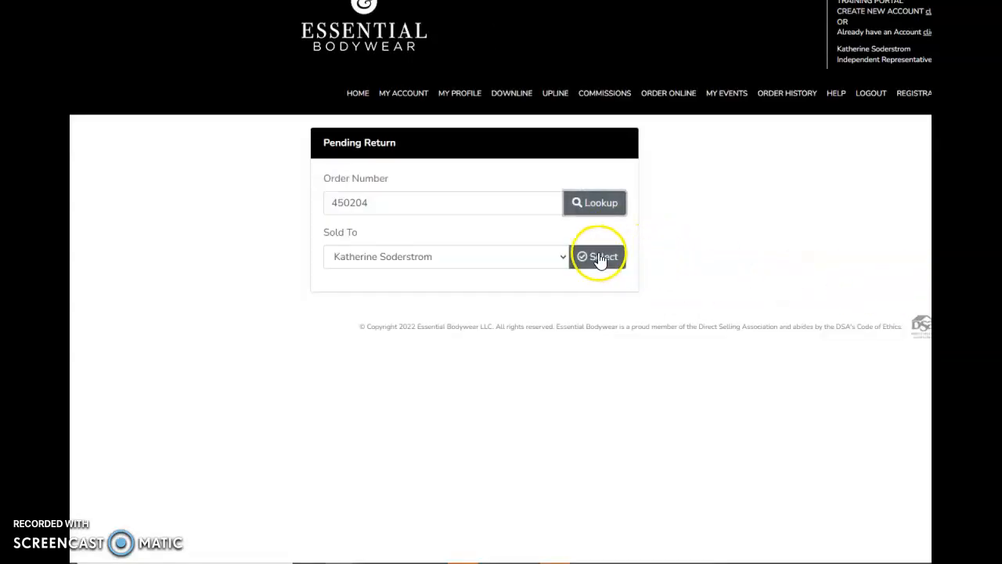
left_click(589, 257)
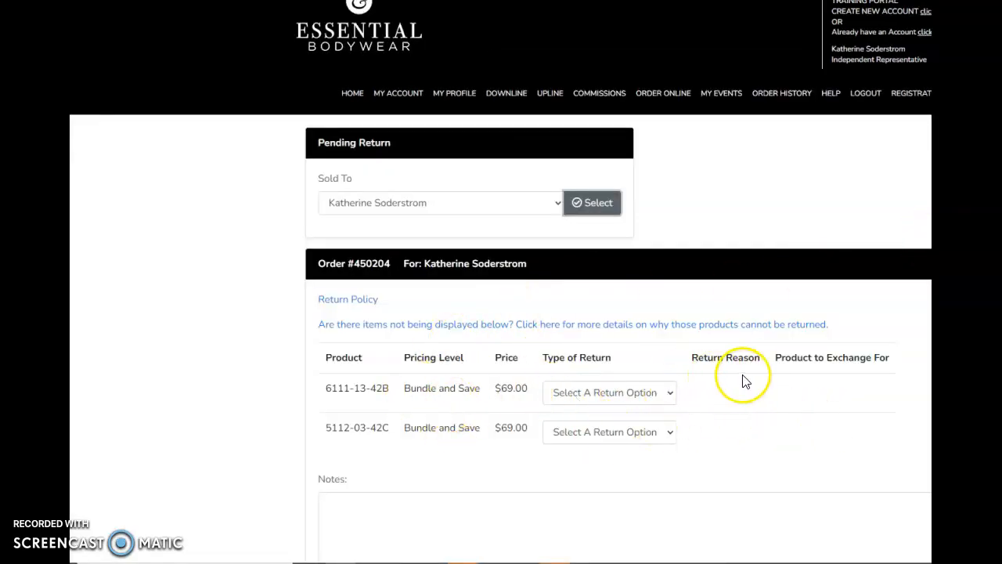
Set the return type to Refund and the return reason to FIT OR SIZING for products 6111-13-42B and 5112-03-42C
left_click(626, 400)
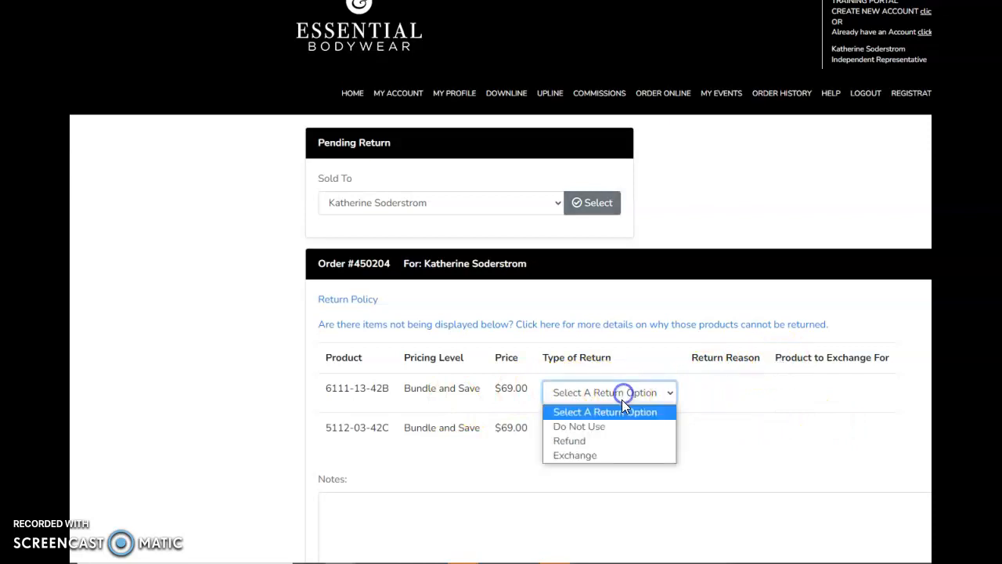
left_click(602, 443)
left_click(602, 438)
left_click(581, 478)
left_click(761, 398)
left_click(742, 424)
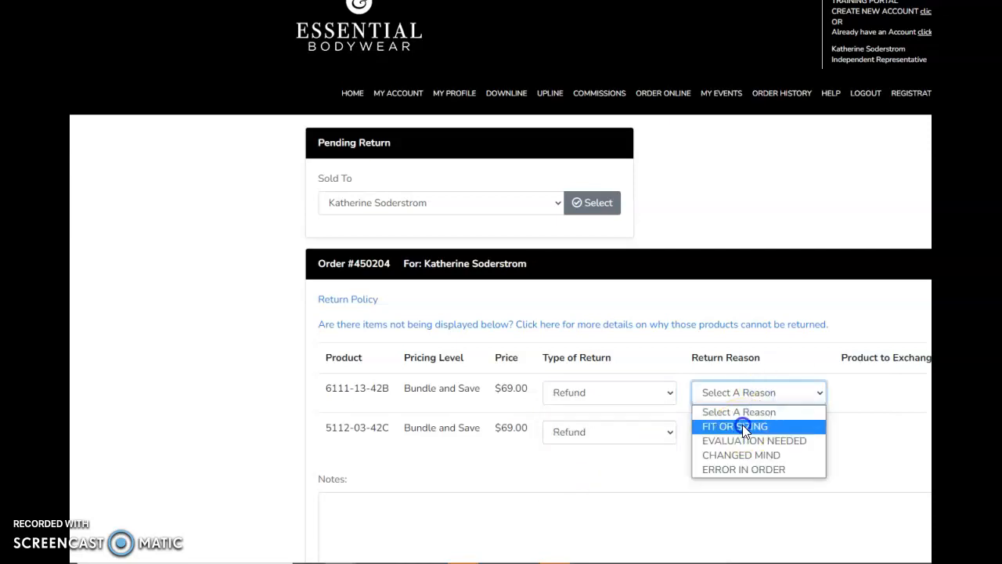
left_click(740, 432)
left_click(736, 466)
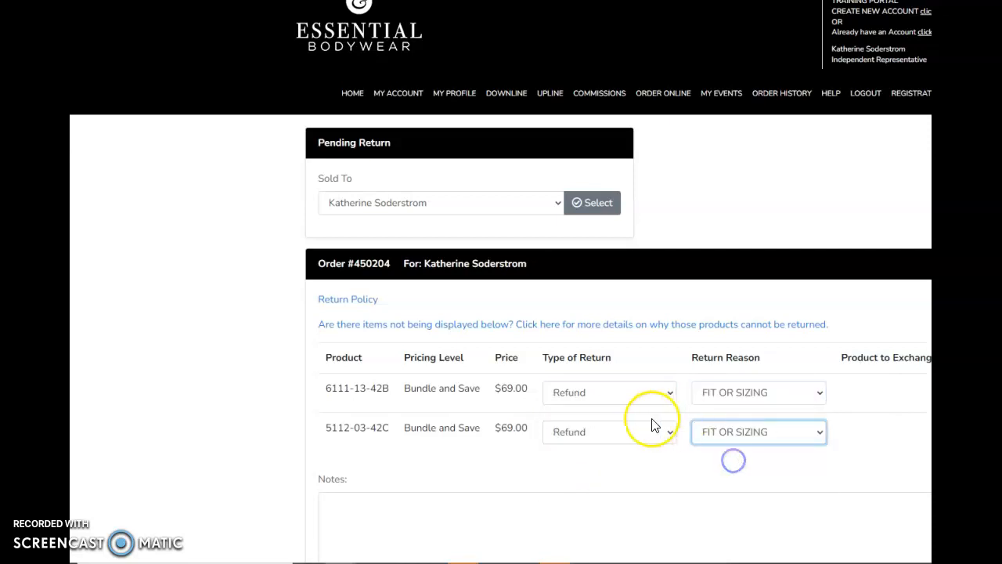
Enter "No notes down here" in the return's notes
scroll(657, 419, "down", 2)
scroll(642, 351, "up", 2)
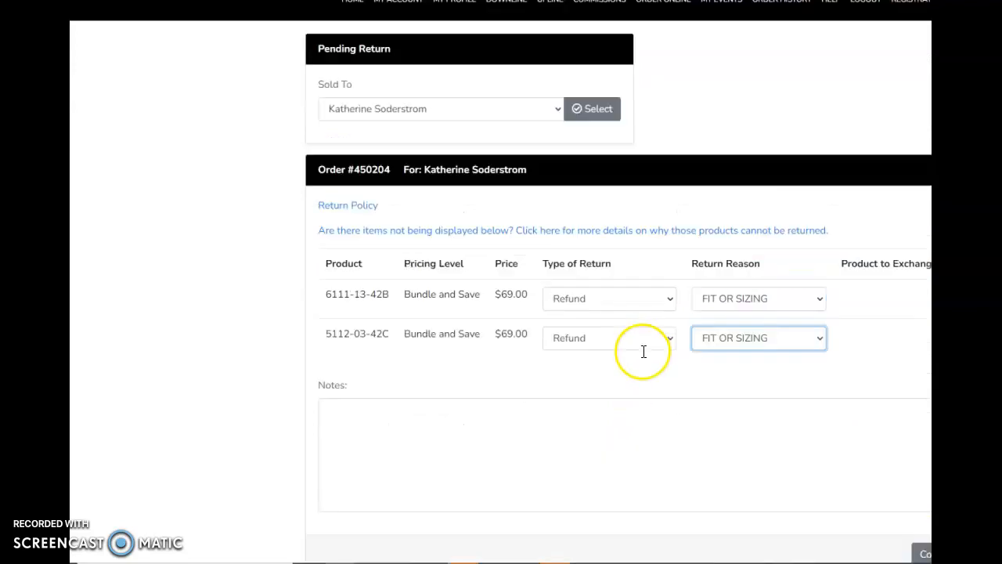
scroll(530, 411, "down", 1)
left_click(367, 457)
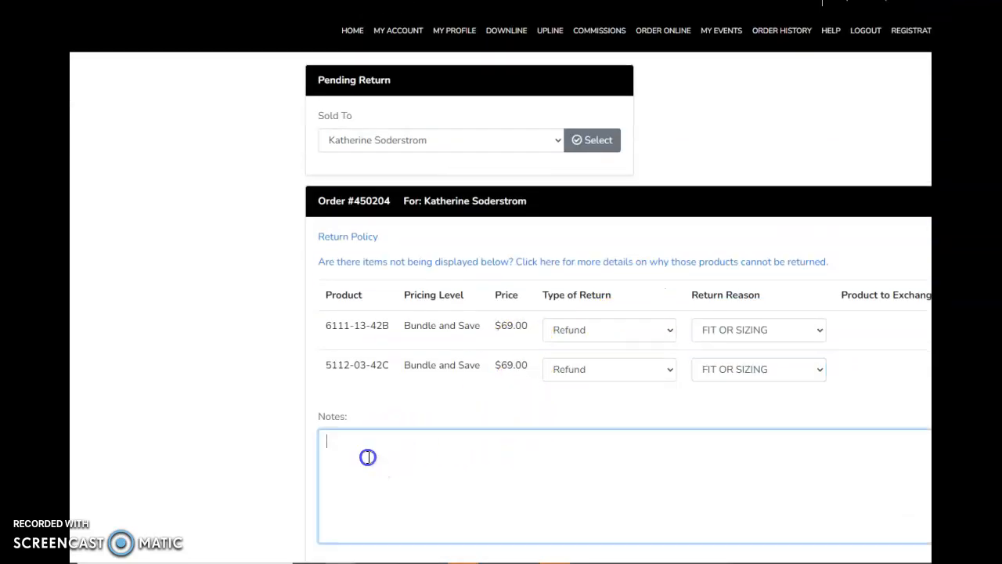
type("No notes down here")
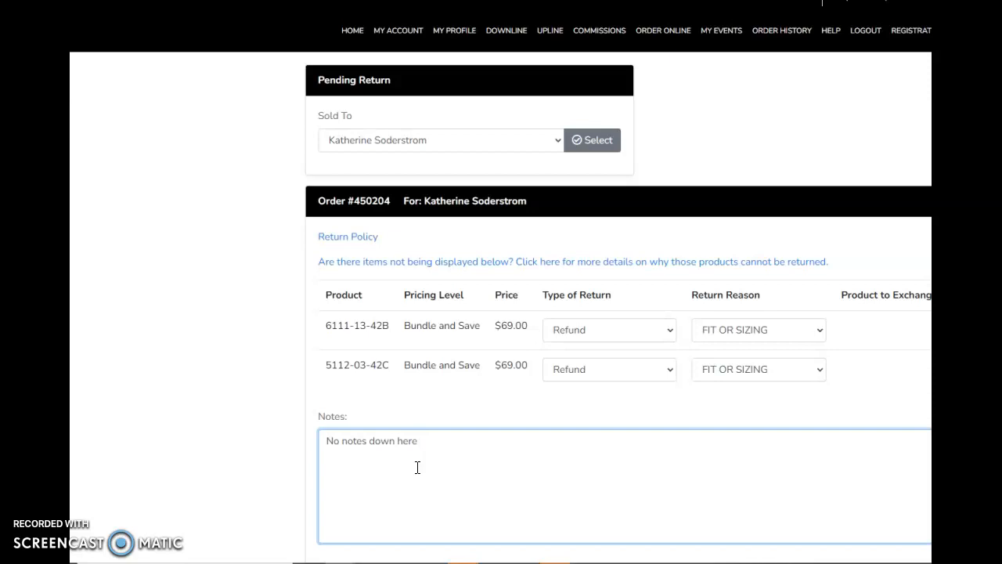
left_click(472, 463)
left_click(527, 480)
scroll(516, 415, "down", 1)
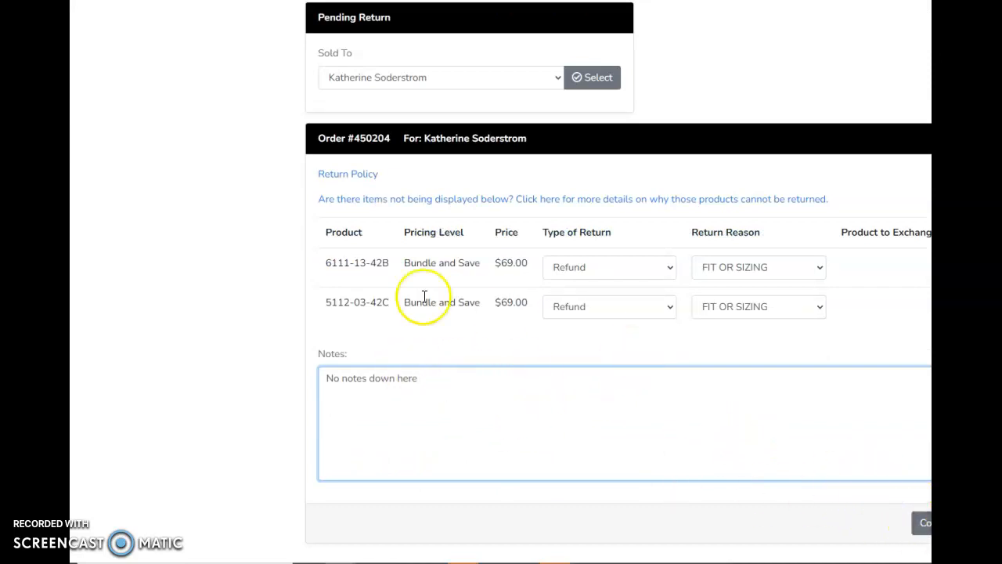
Change the return type of both products to Exchange and set the reason for 6111-13-42B to FIT OR SIZING
left_click(600, 269)
left_click(588, 330)
left_click(588, 314)
left_click(578, 376)
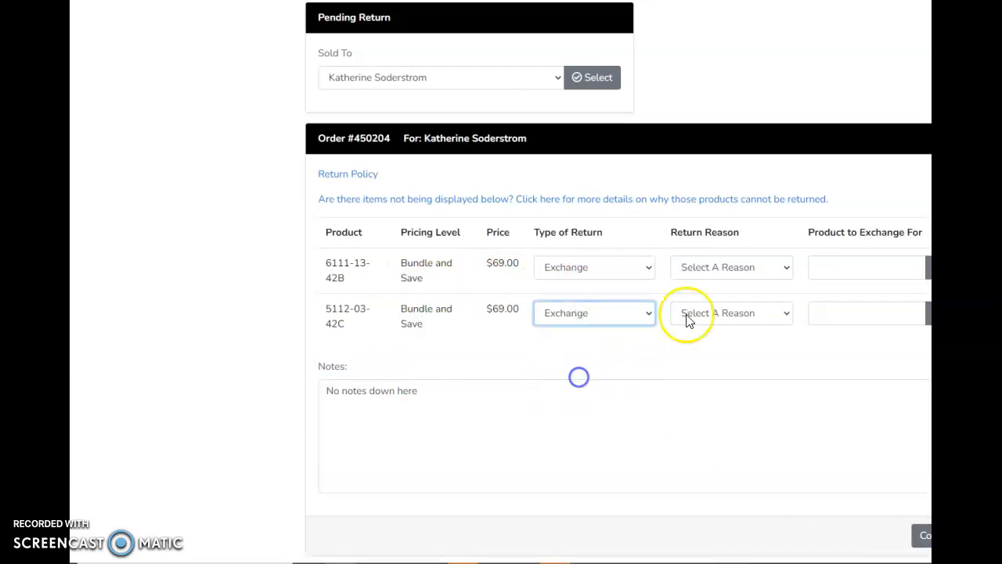
left_click(723, 269)
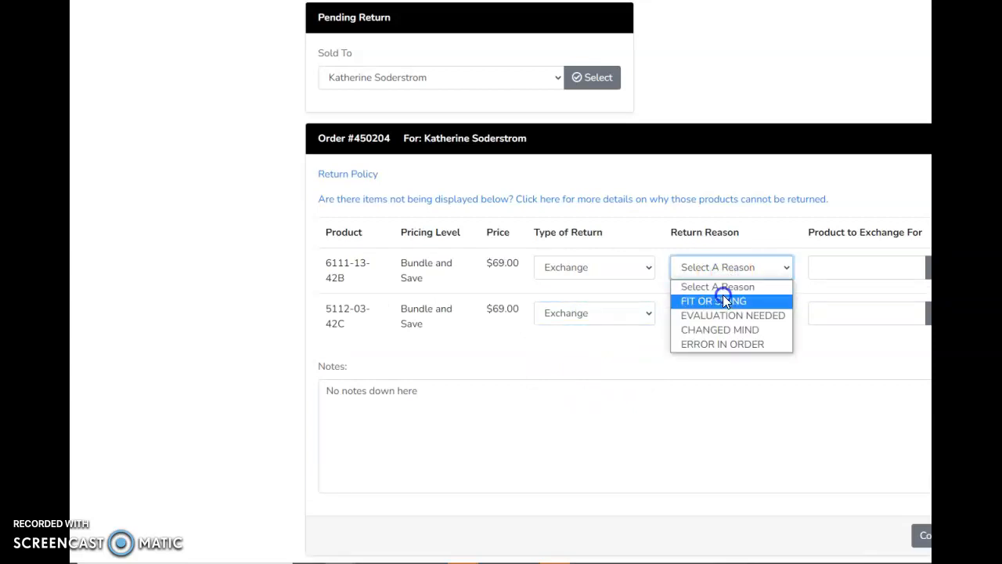
left_click(722, 296)
Try to add 7111-97-42c as the exchange product for 6111-13-42B, and reload the return form to clear its entries
left_click(820, 269)
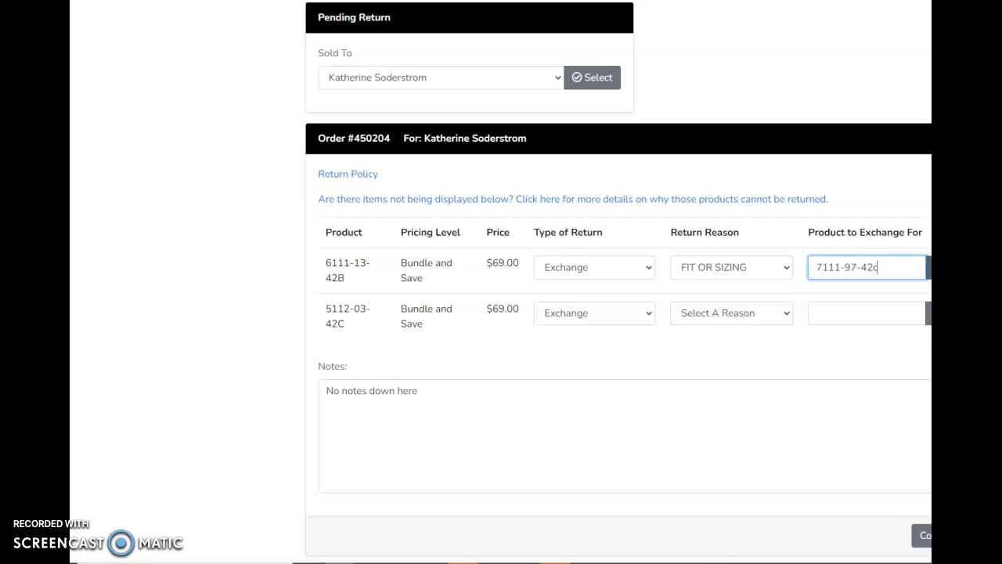
left_click(577, 78)
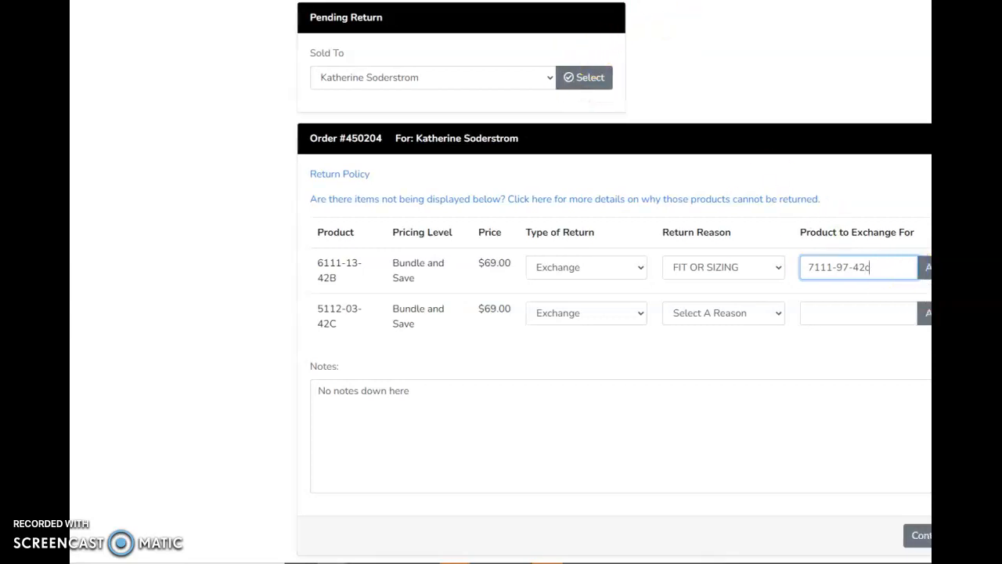
left_click(916, 266)
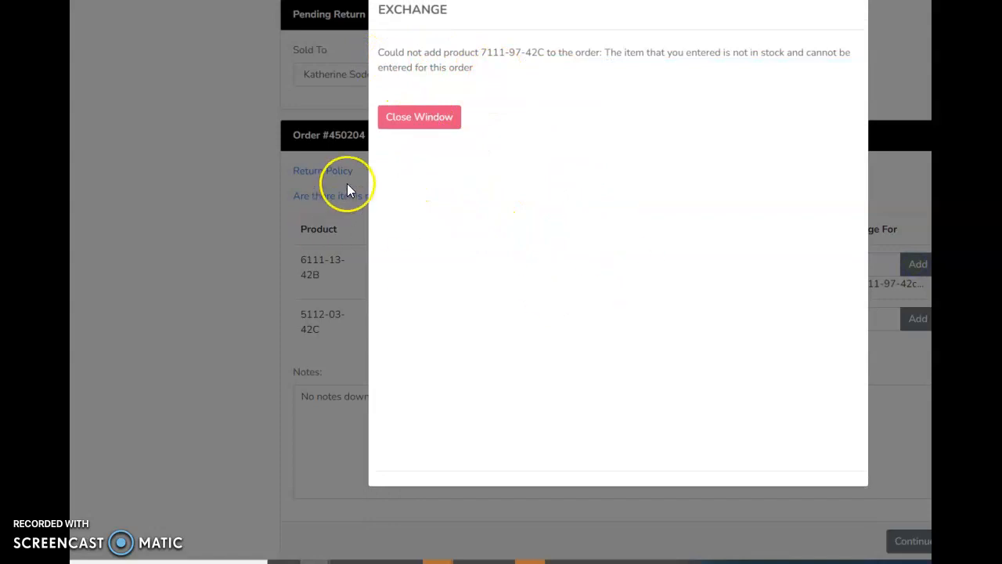
left_click(419, 119)
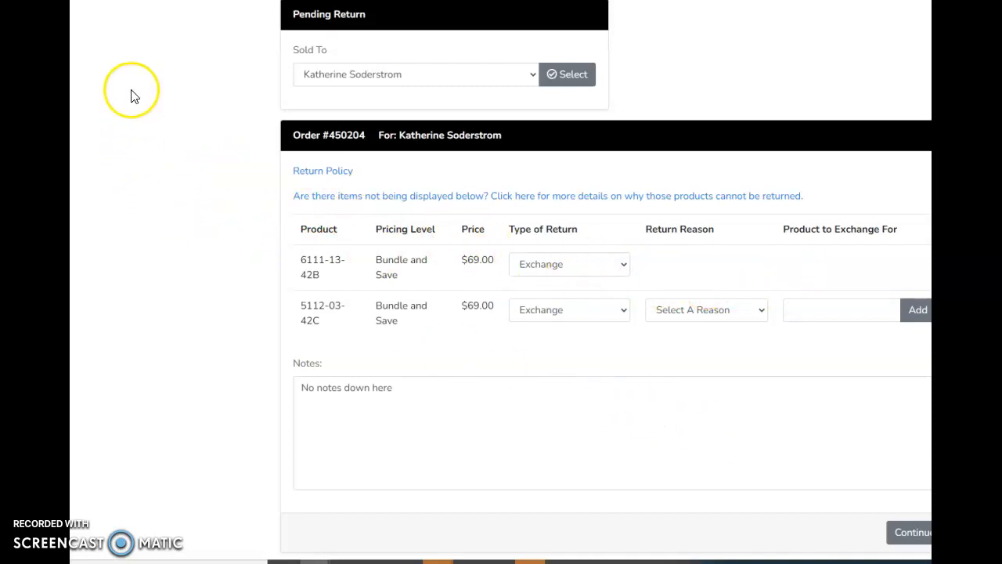
key("F5")
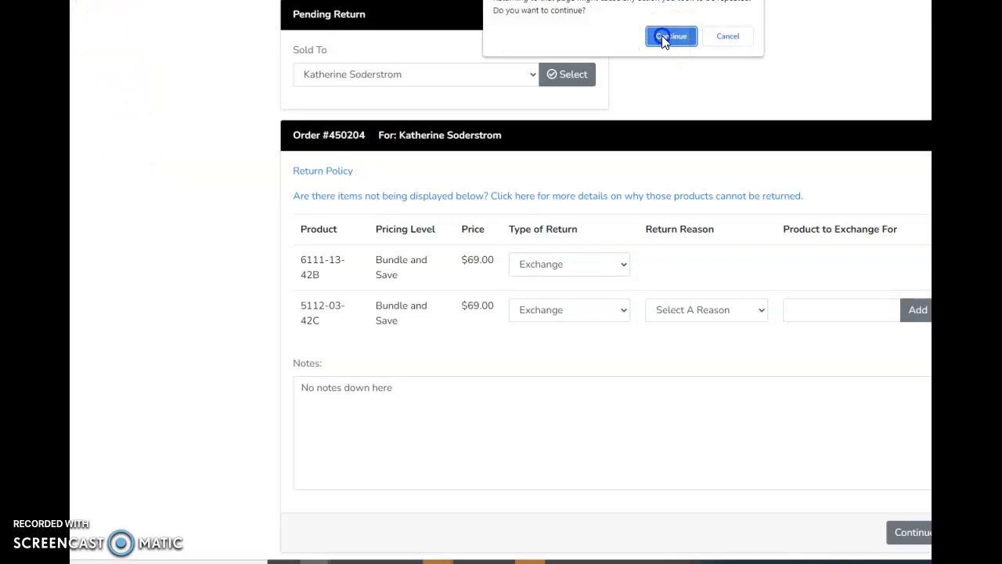
left_click(664, 37)
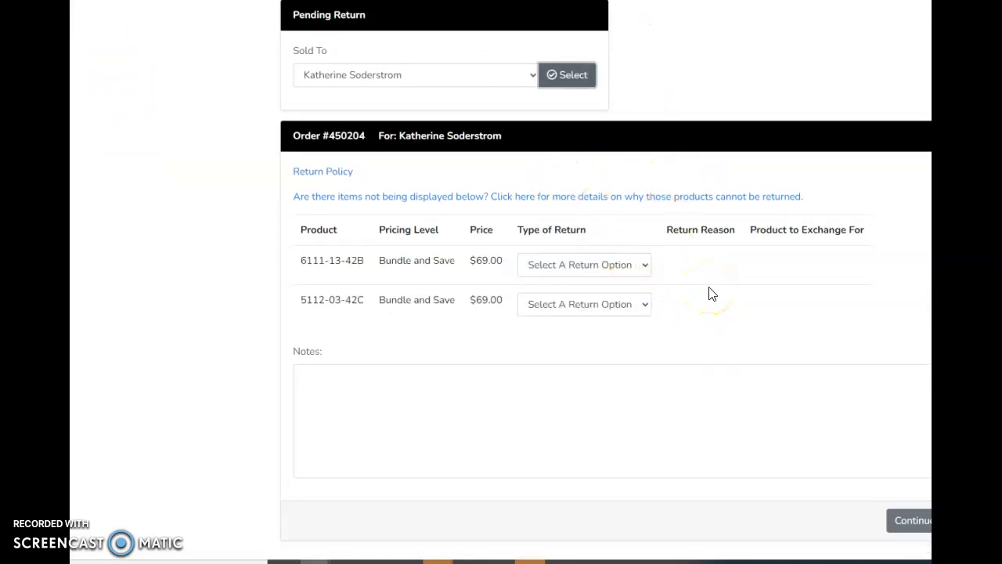
Set both products' return type to Exchange and choose FIT OR SIZING as the return reason for 6111-13-42B
left_click(630, 266)
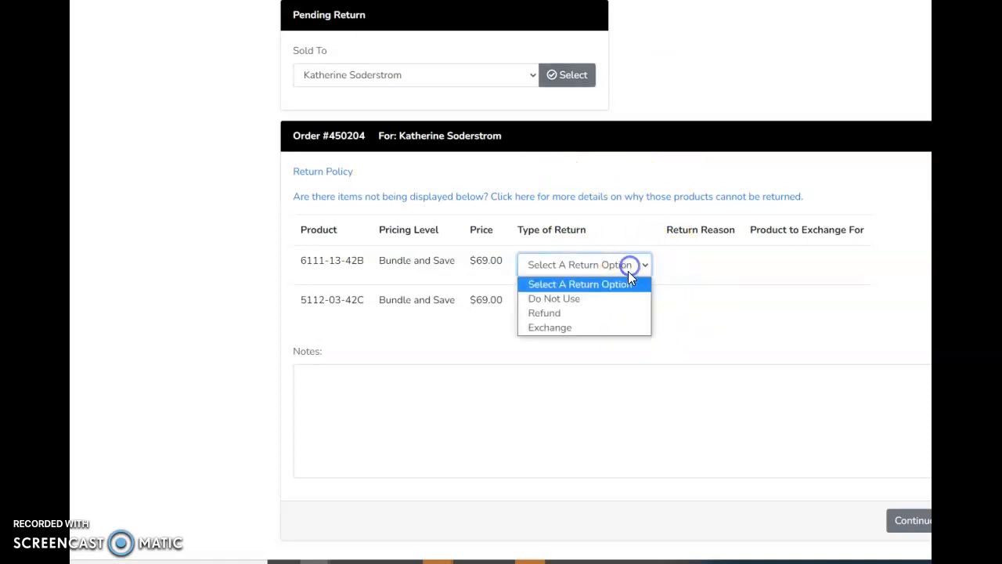
left_click(572, 328)
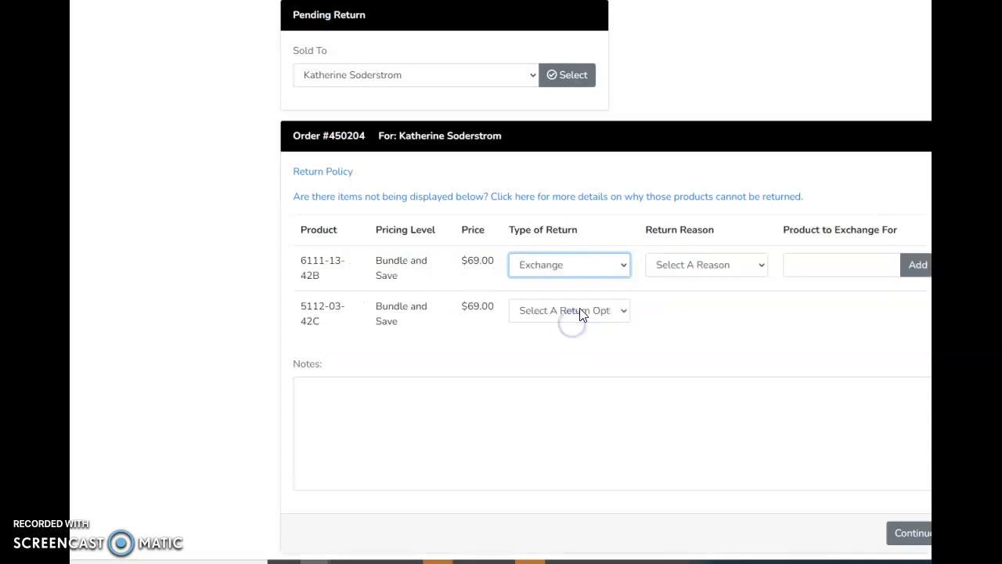
left_click(579, 310)
left_click(571, 372)
left_click(710, 267)
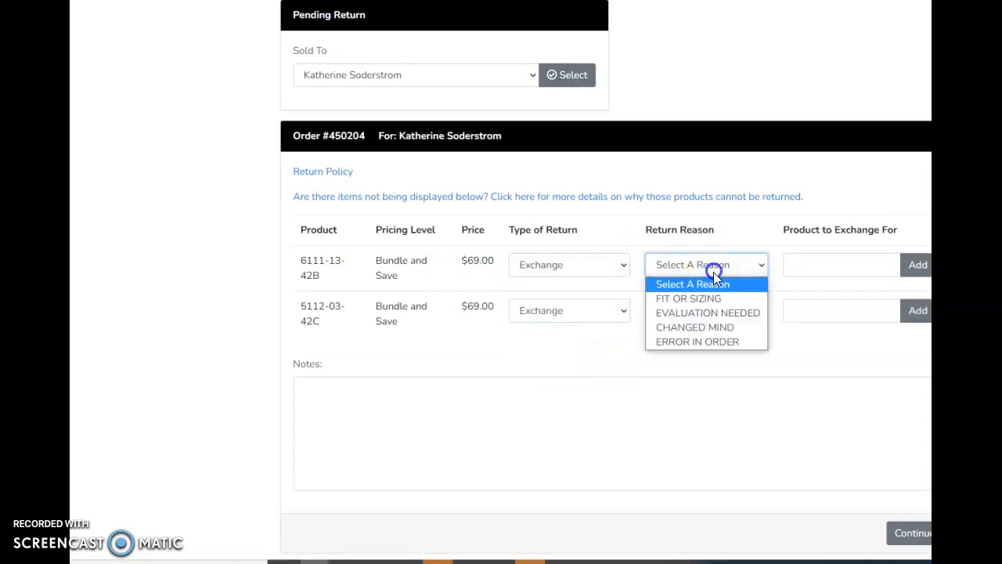
left_click(700, 298)
Add 6111-13-42c as the product to exchange 6111-13-42B for, and close the exchange window
left_click(796, 267)
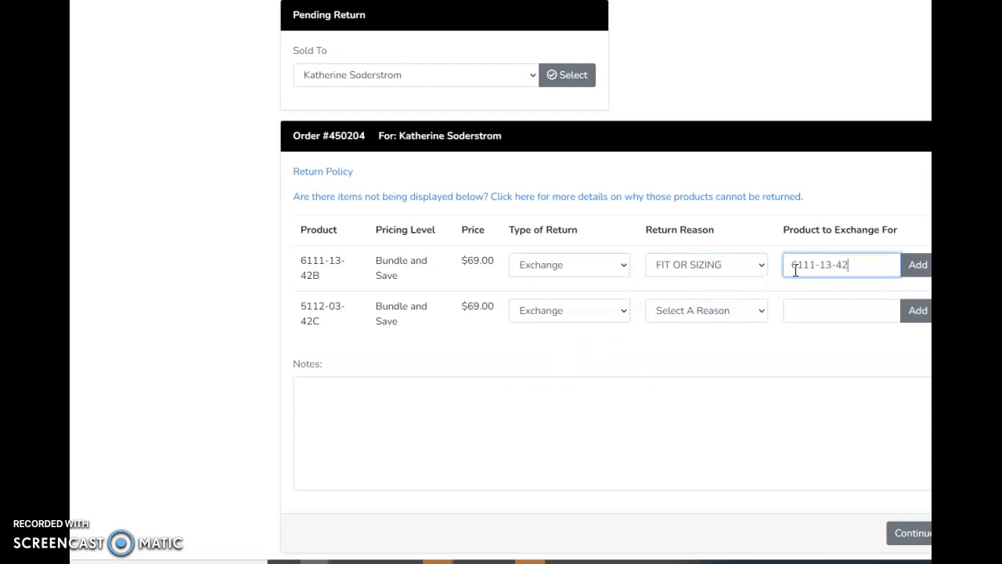
left_click(916, 265)
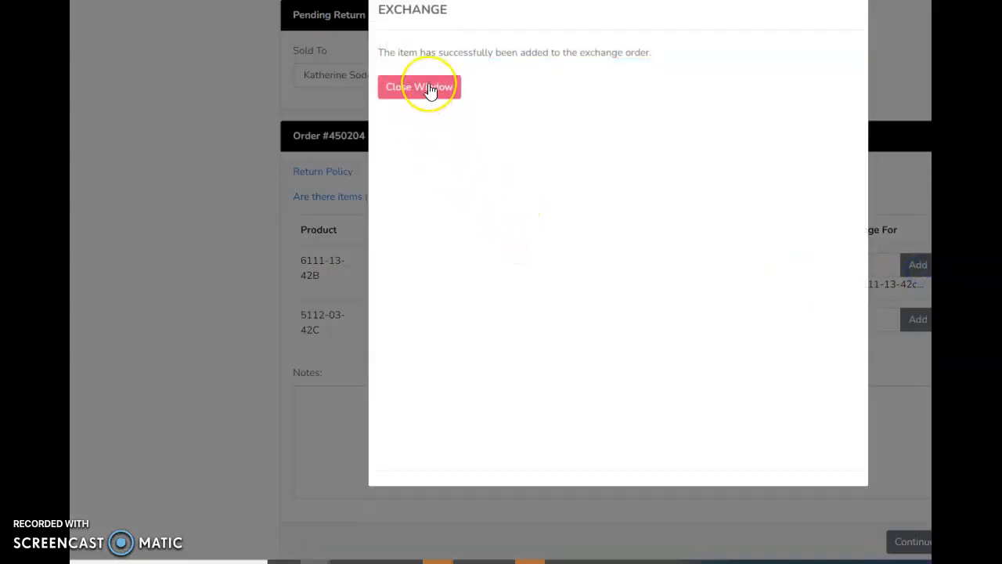
left_click(430, 91)
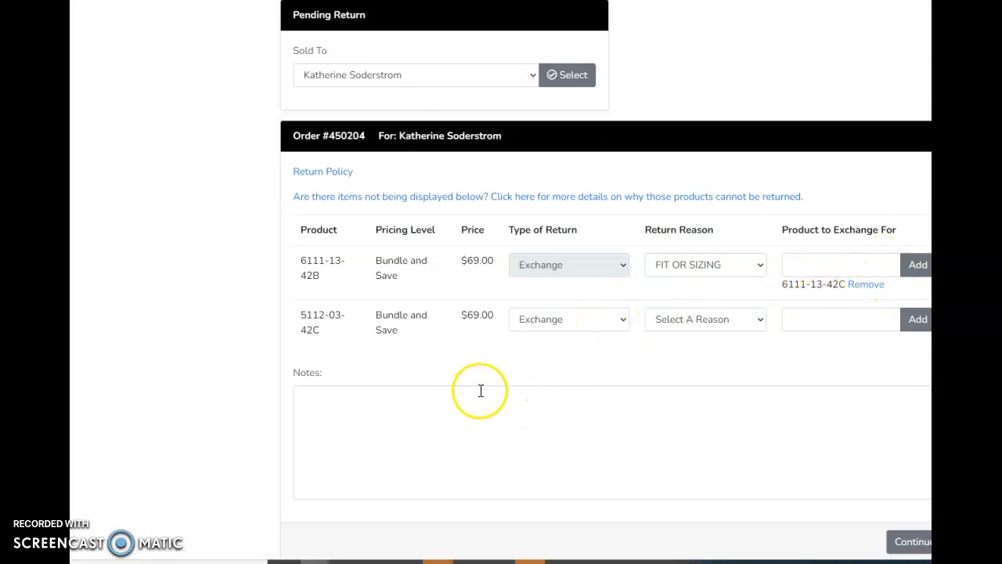
Change the return type of product 5112-03-42C to Refund with FIT OR SIZING as the return reason
left_click(576, 332)
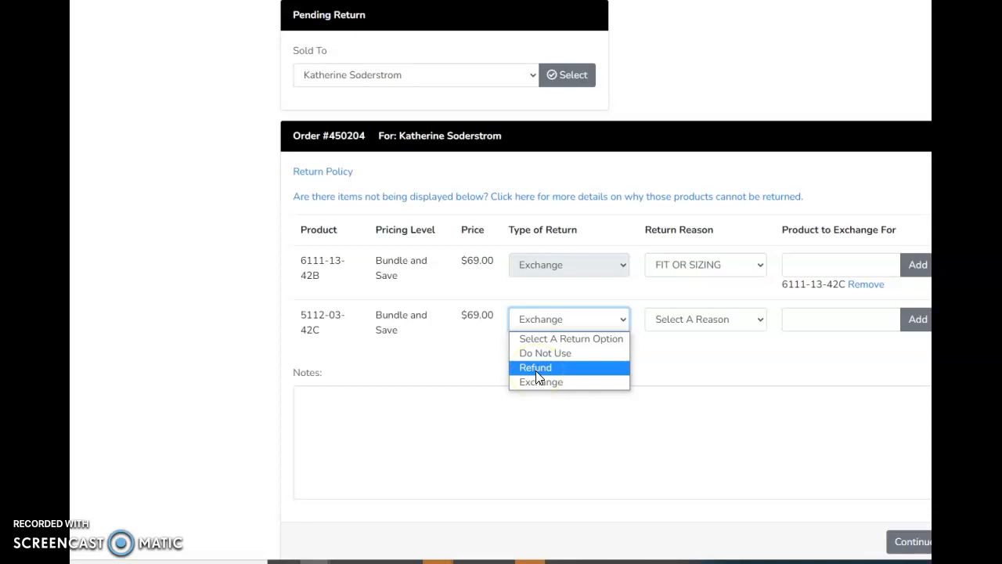
left_click(543, 374)
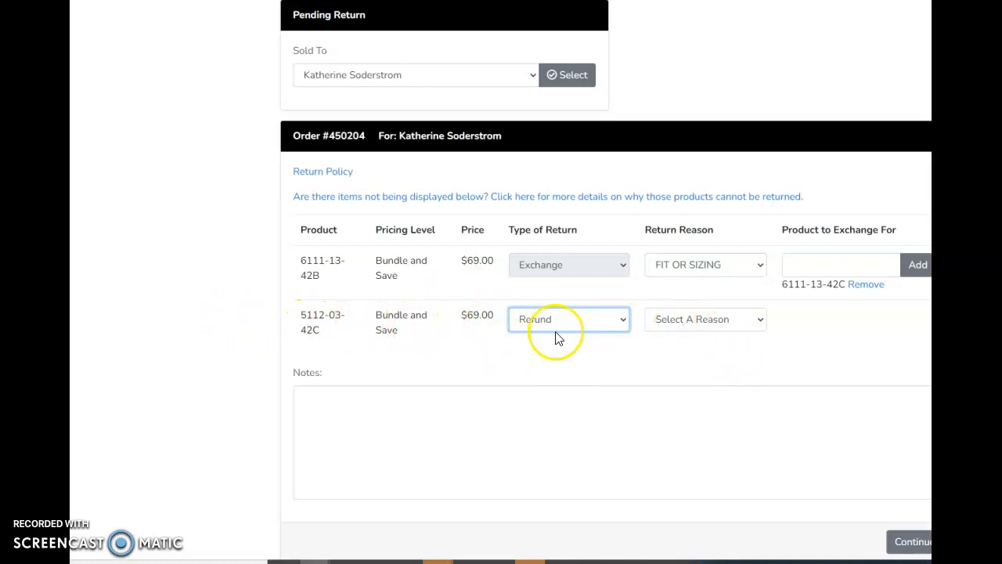
left_click(671, 321)
left_click(686, 352)
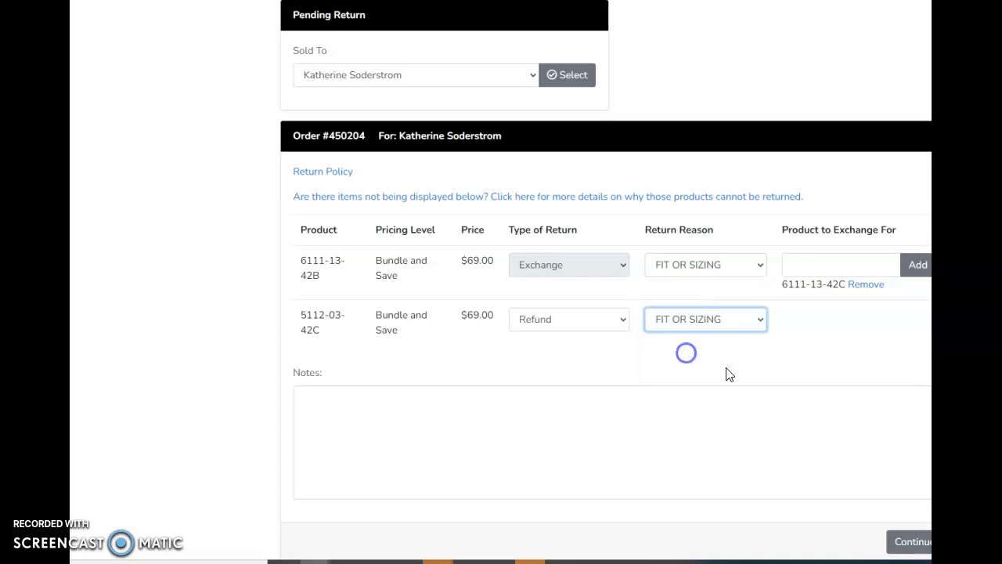
Submit the return and exchange selections, and save the prefilled shipping information for the exchange order
scroll(626, 385, "down", 1)
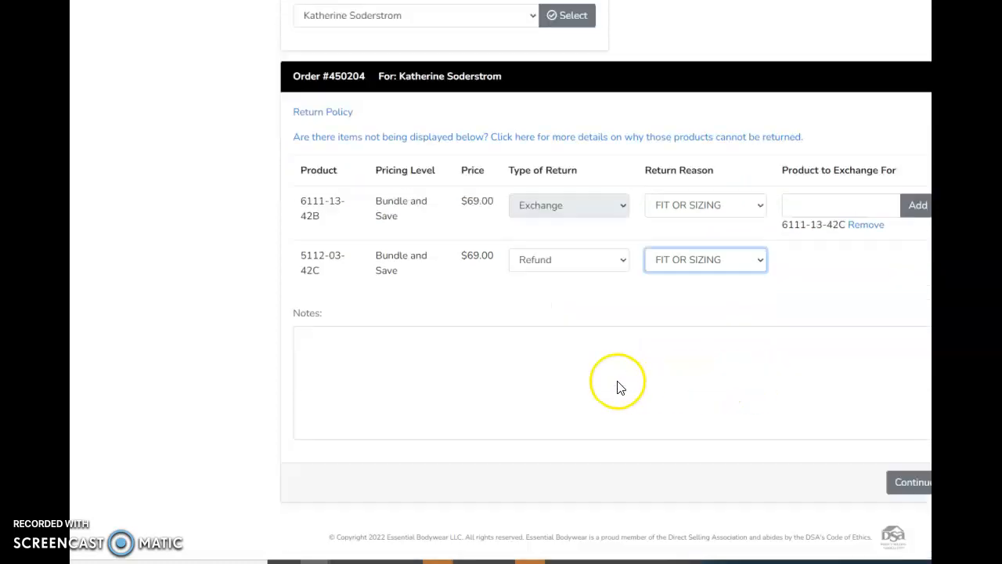
left_click(906, 480)
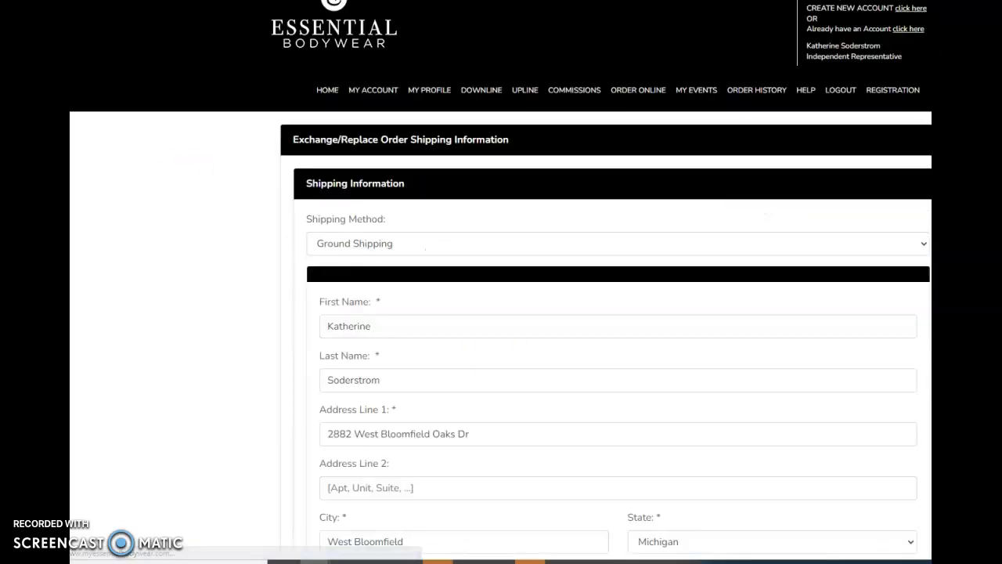
scroll(614, 322, "down", 4)
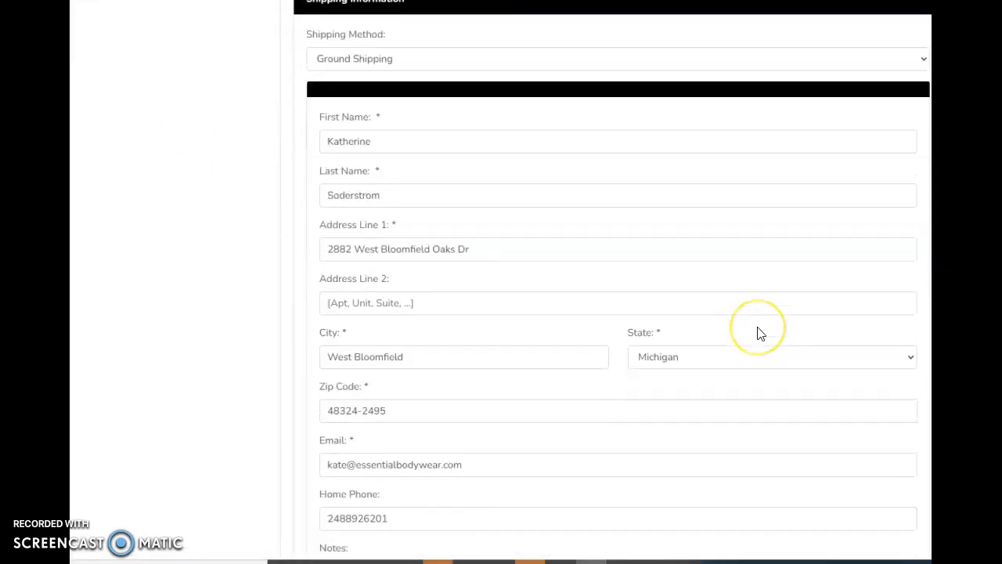
scroll(662, 331, "down", 2)
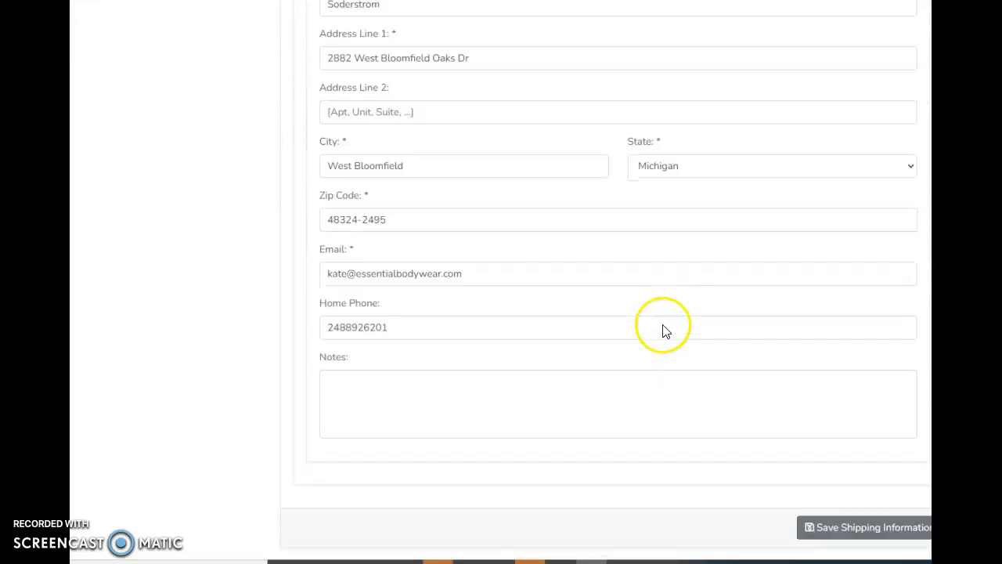
left_click(826, 528)
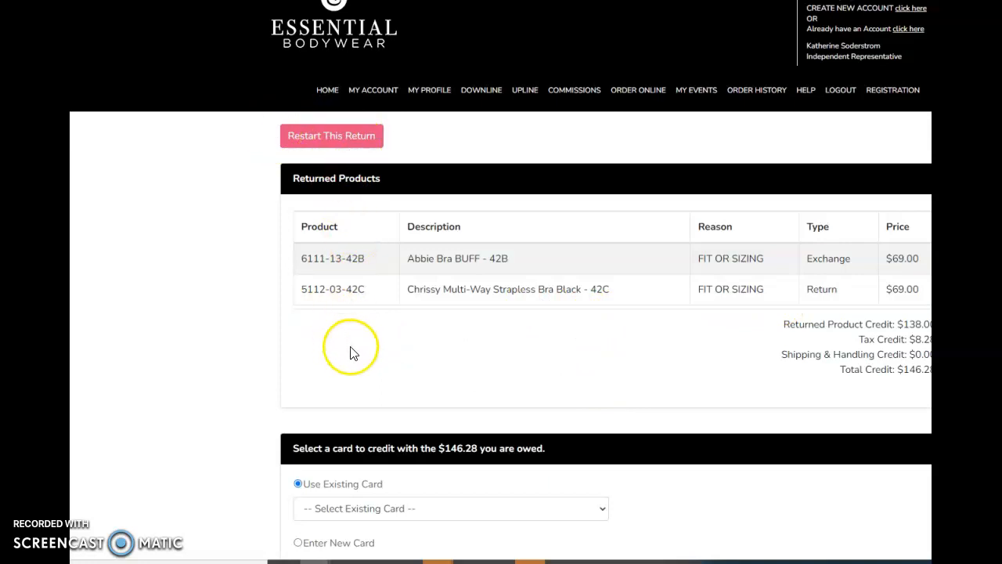
Try to continue the return with the Use Existing Card option for the credit
scroll(526, 360, "down", 1)
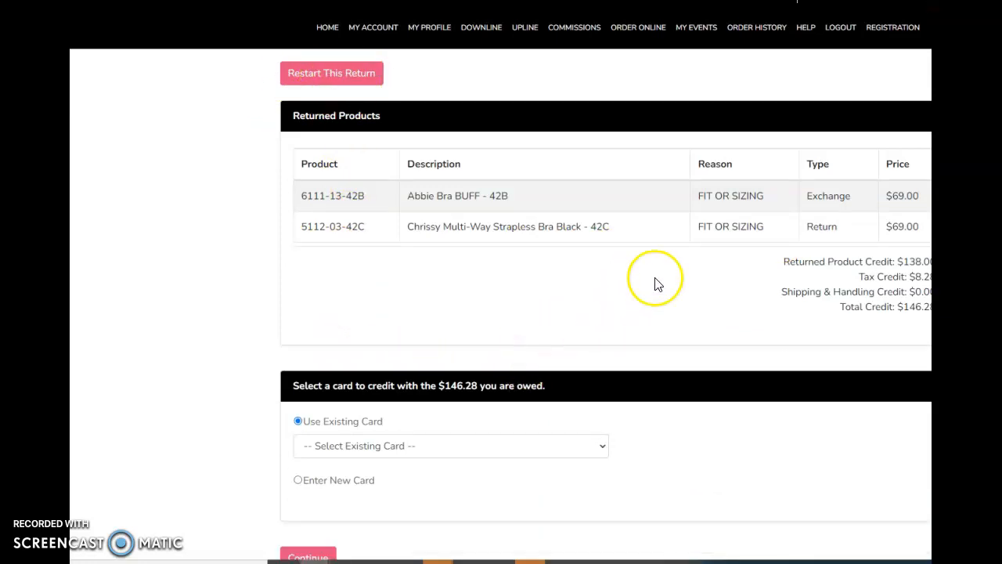
left_click(422, 447)
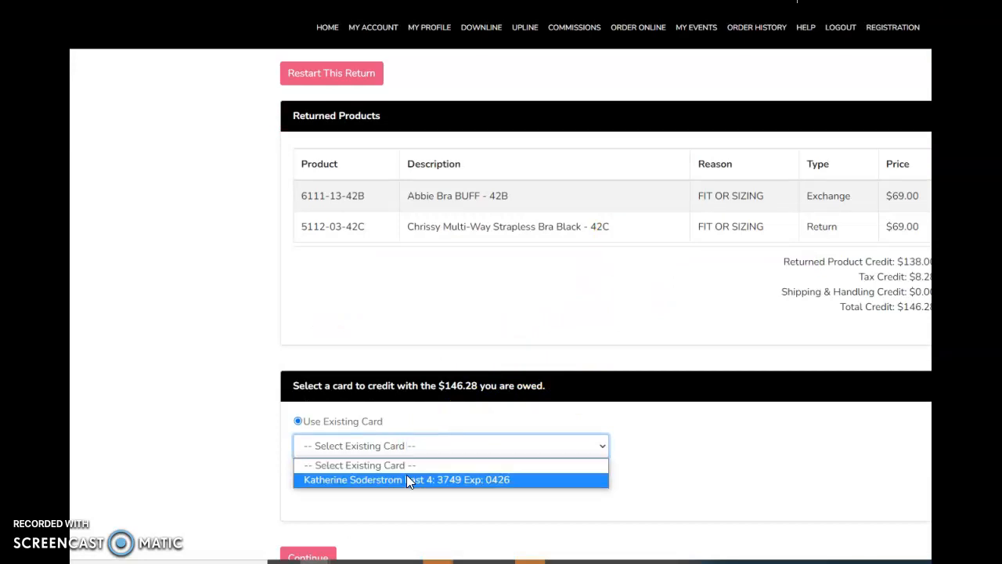
left_click(689, 299)
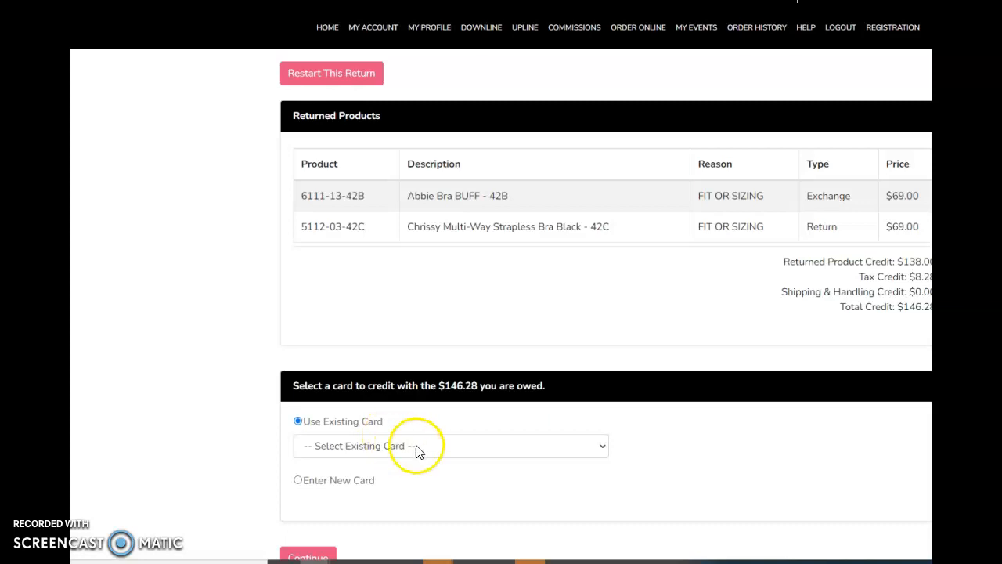
scroll(436, 440, "down", 2)
left_click(454, 387)
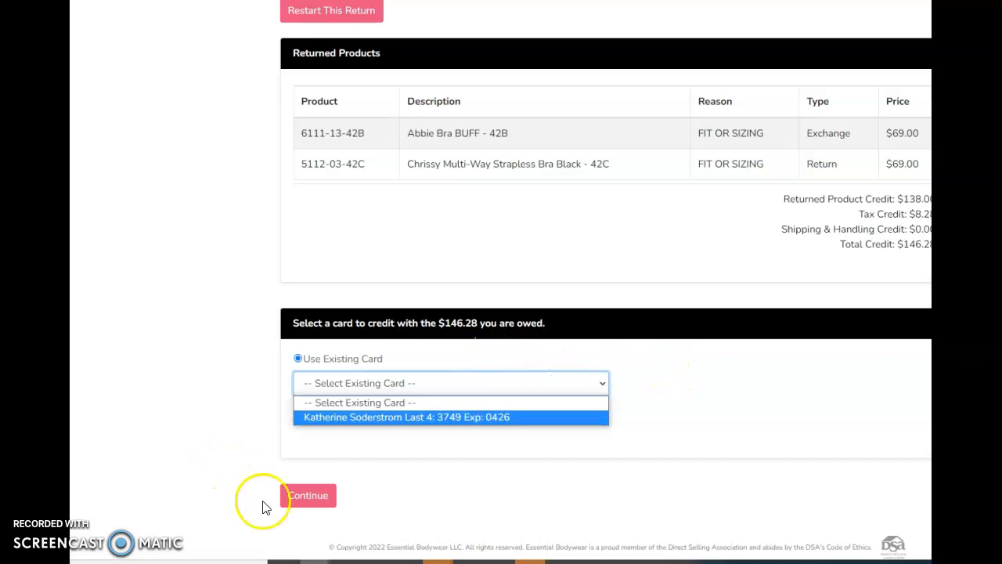
left_click(308, 495)
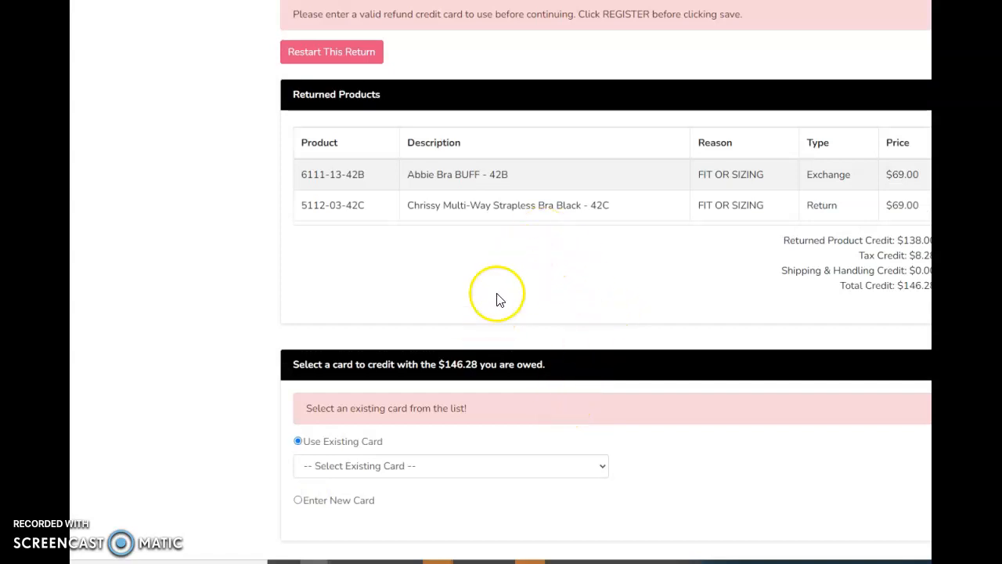
Choose the customer's existing card to receive the credit and continue the return
left_click(408, 466)
left_click(394, 500)
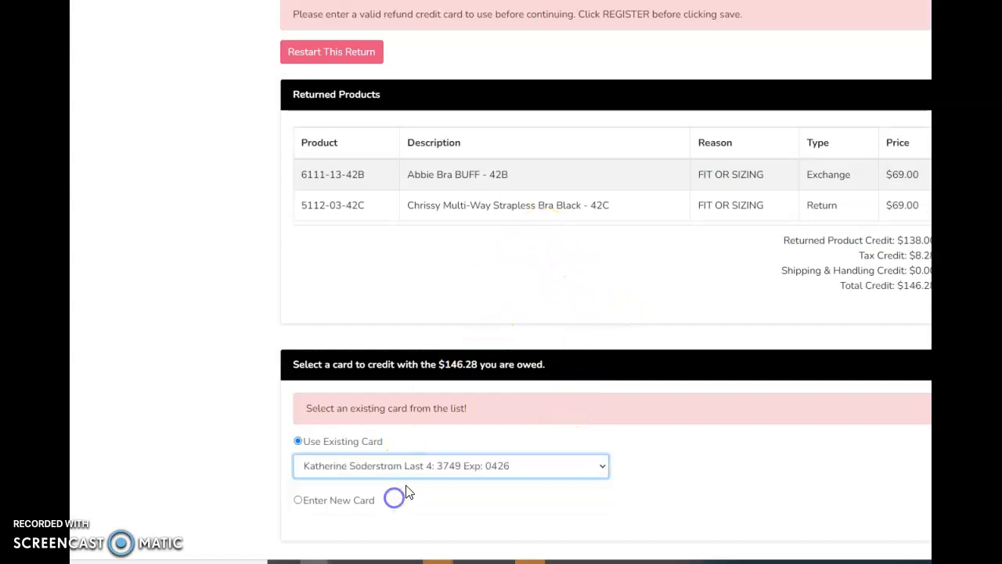
scroll(391, 493, "down", 1)
left_click(332, 480)
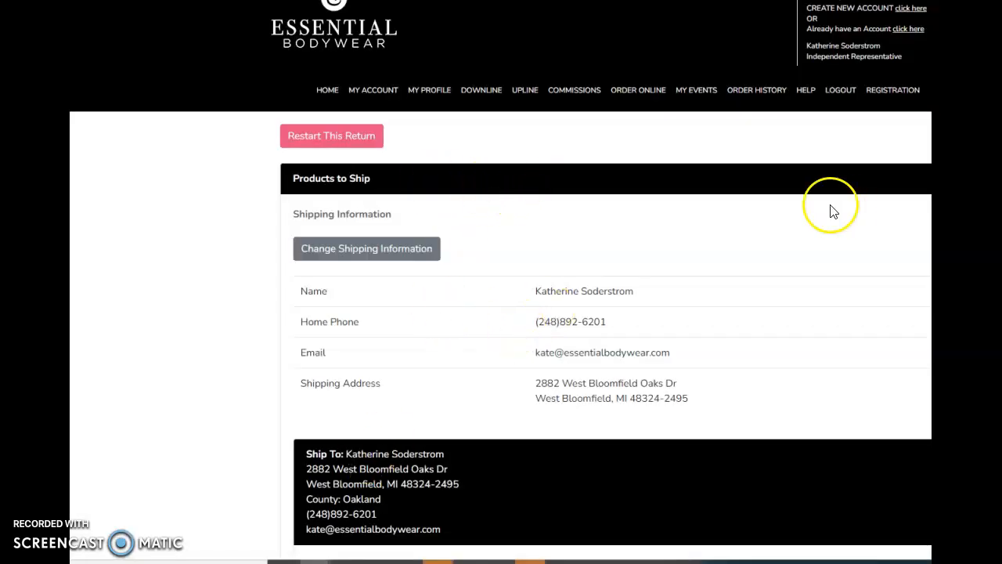
Review the exchange order for 6111-13-42C with the existing card to charge, and save the return
scroll(626, 188, "down", 1)
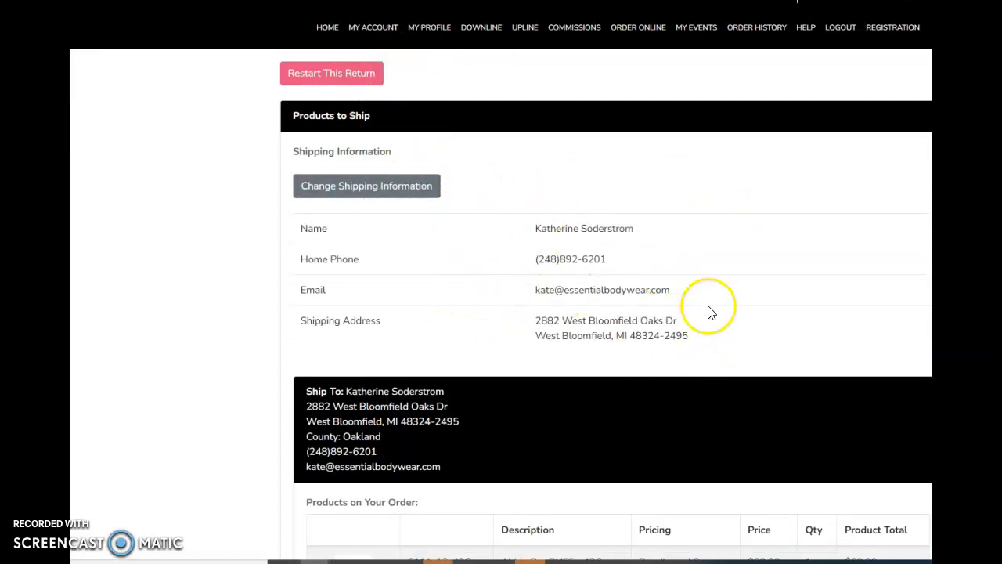
scroll(705, 321, "down", 3)
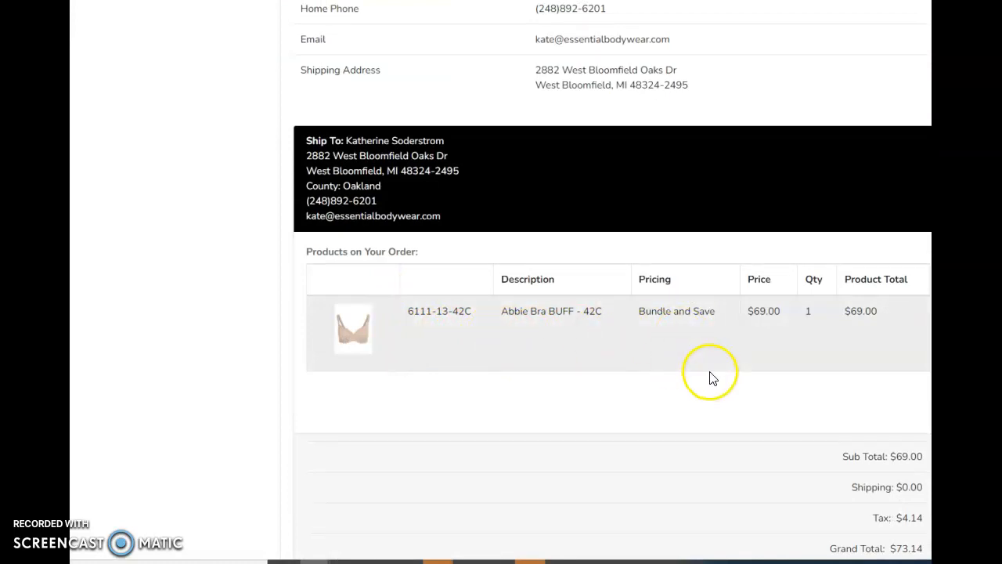
scroll(707, 374, "down", 1)
scroll(707, 374, "down", 2)
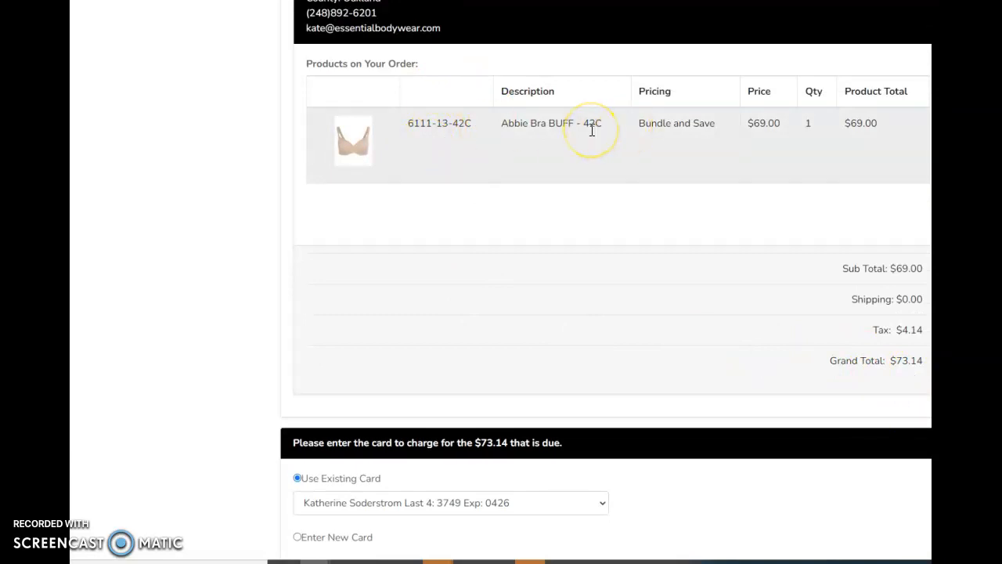
scroll(593, 133, "down", 2)
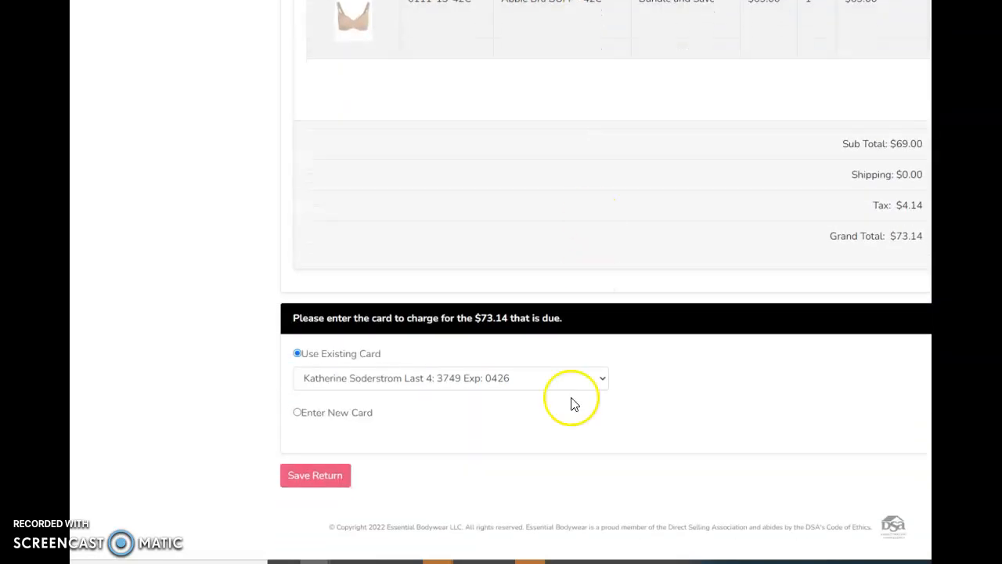
left_click(317, 476)
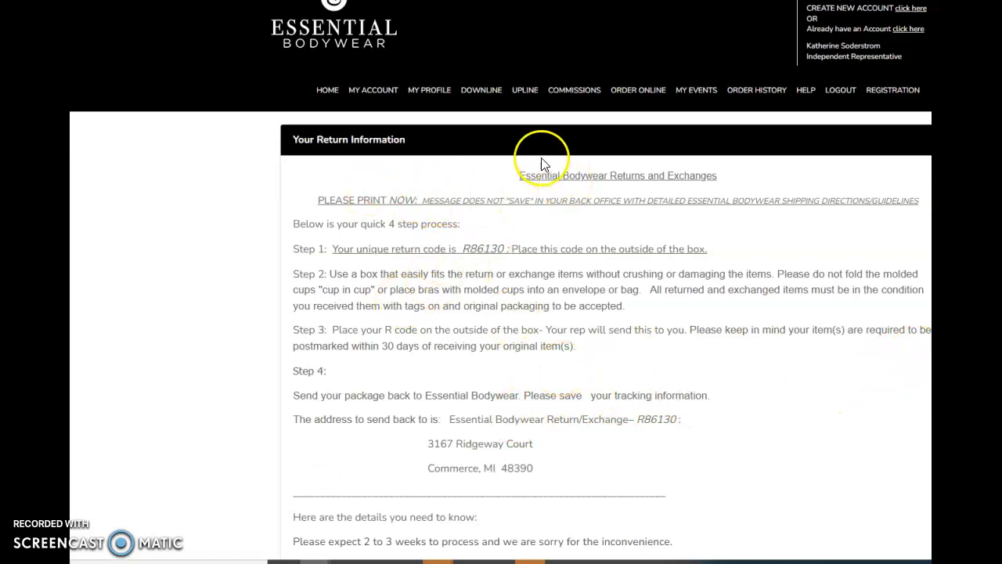
Read through the return instructions, highlight their full text, and clear the selection
scroll(515, 305, "down", 4)
scroll(515, 305, "up", 3)
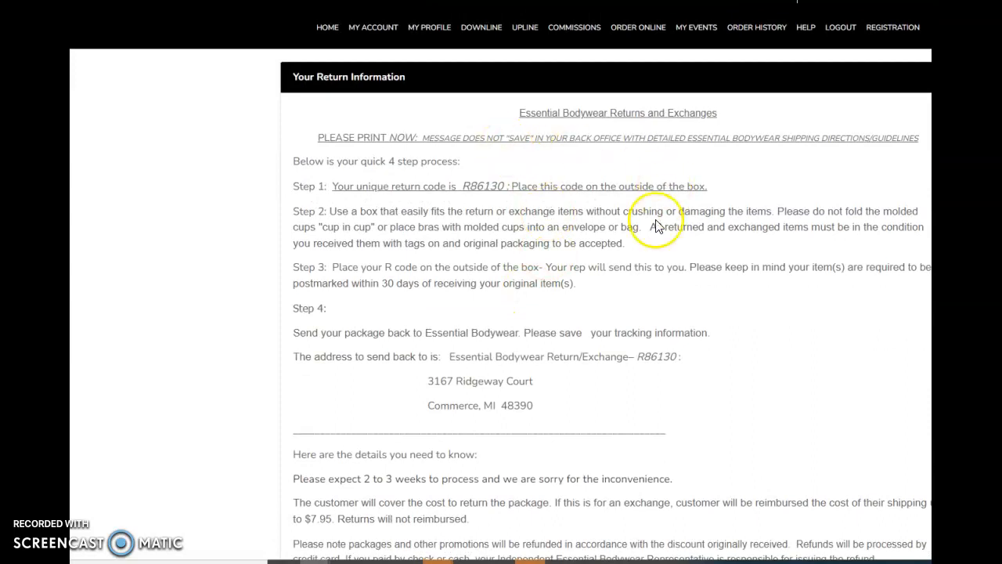
scroll(656, 226, "down", 4)
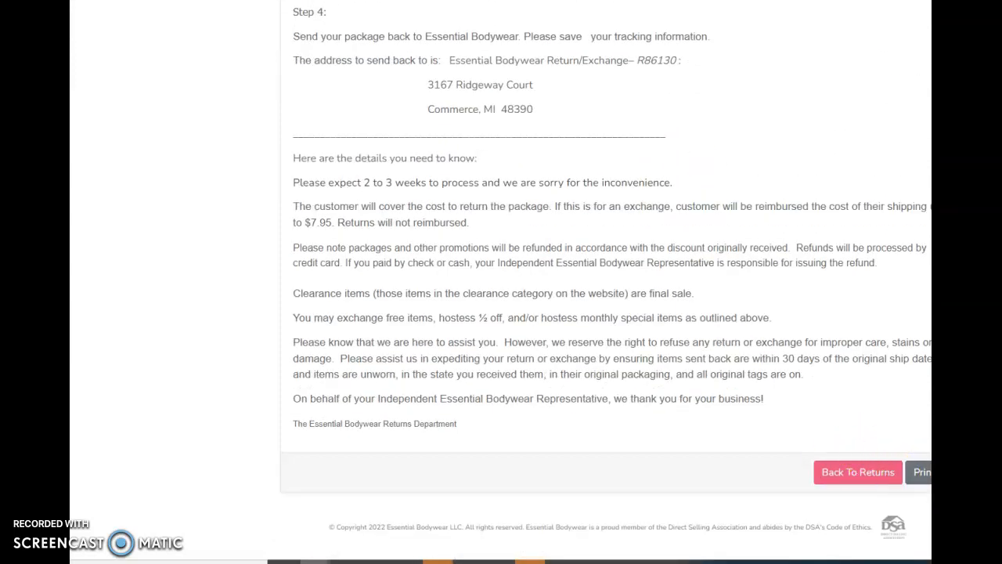
scroll(425, 376, "up", 3)
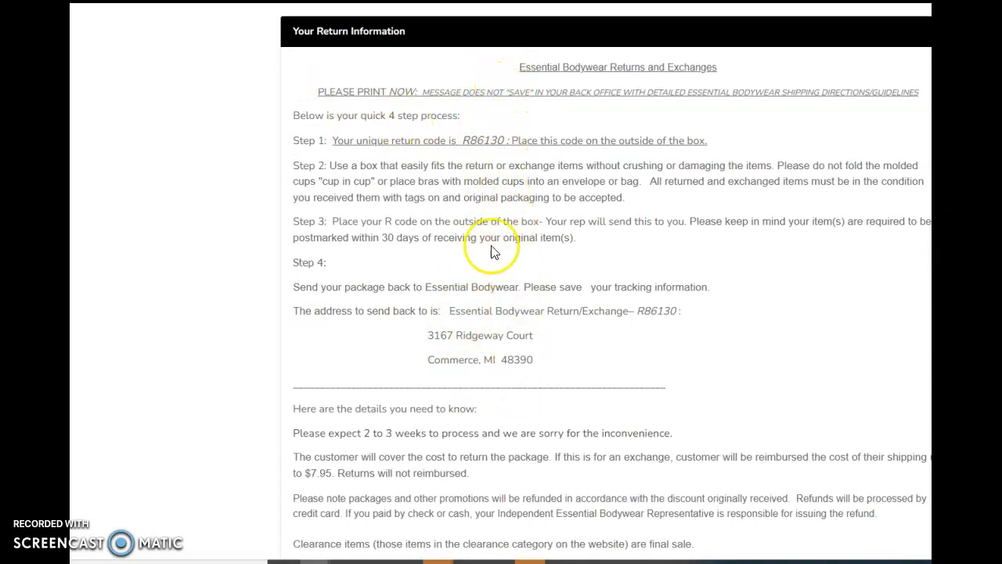
scroll(501, 297, "down", 2)
scroll(517, 337, "up", 3)
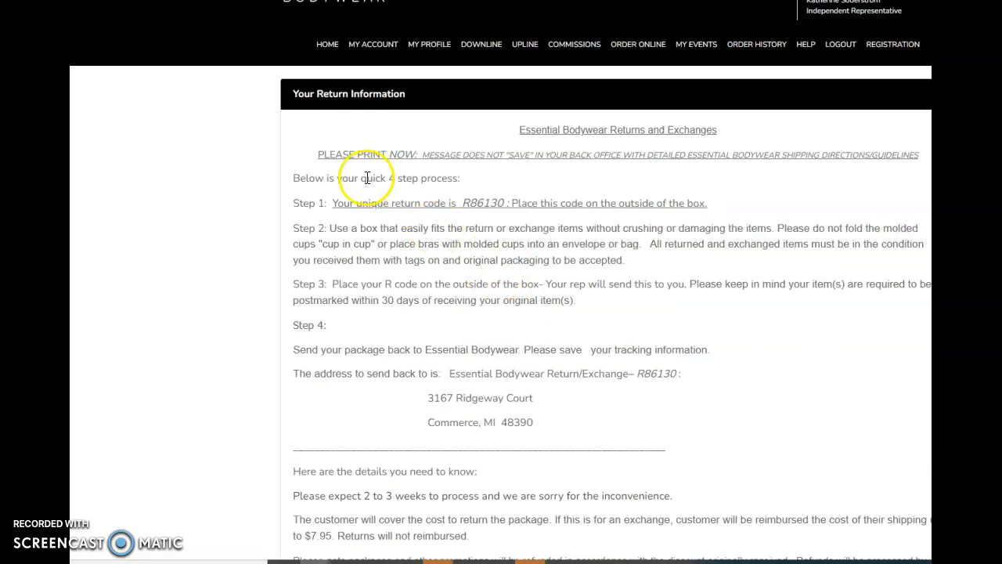
left_click_drag(307, 153, 769, 548)
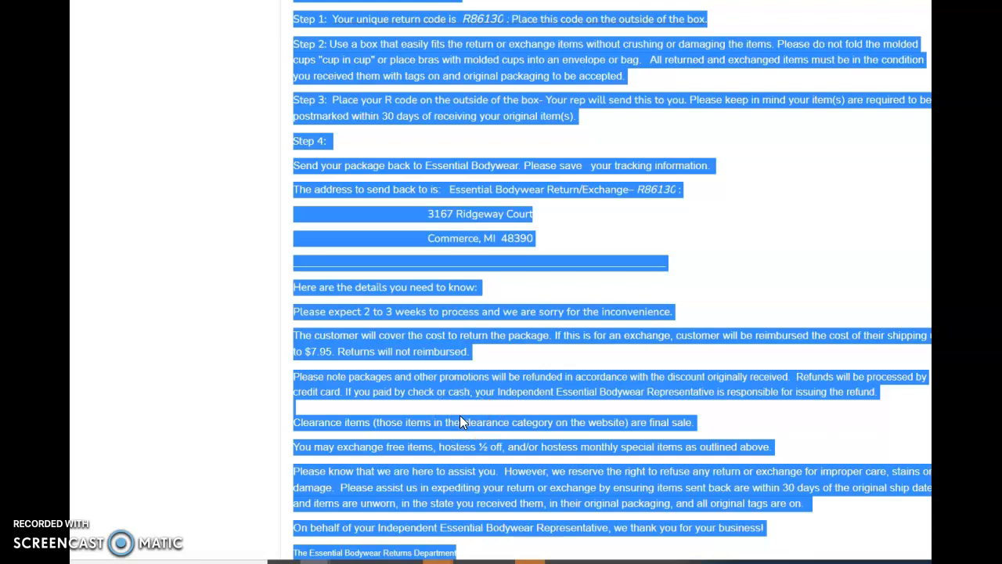
scroll(462, 415, "down", 3)
left_click(653, 352)
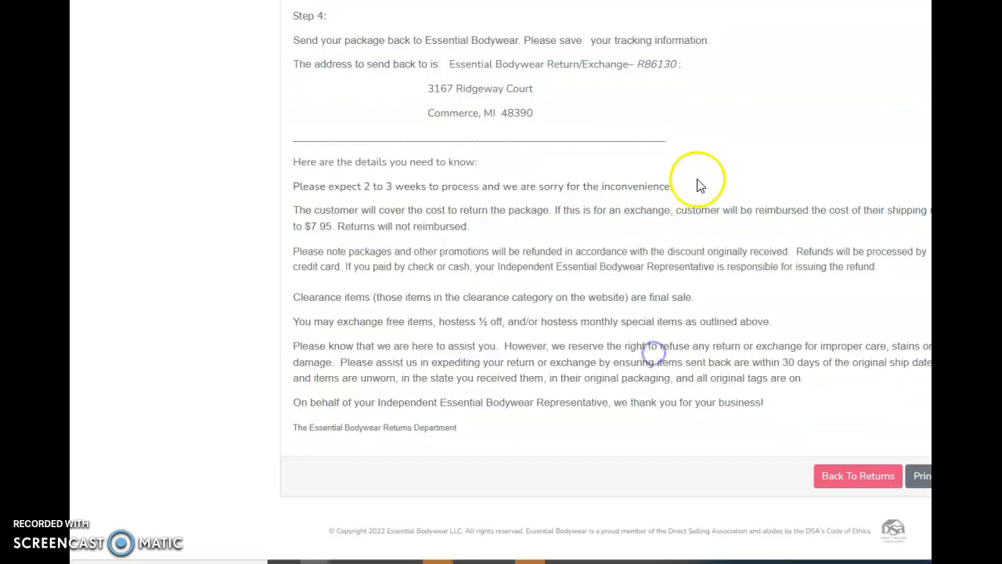
Highlight the unique return code in Step 1, clear the selection, and print the return instructions
scroll(514, 268, "up", 3)
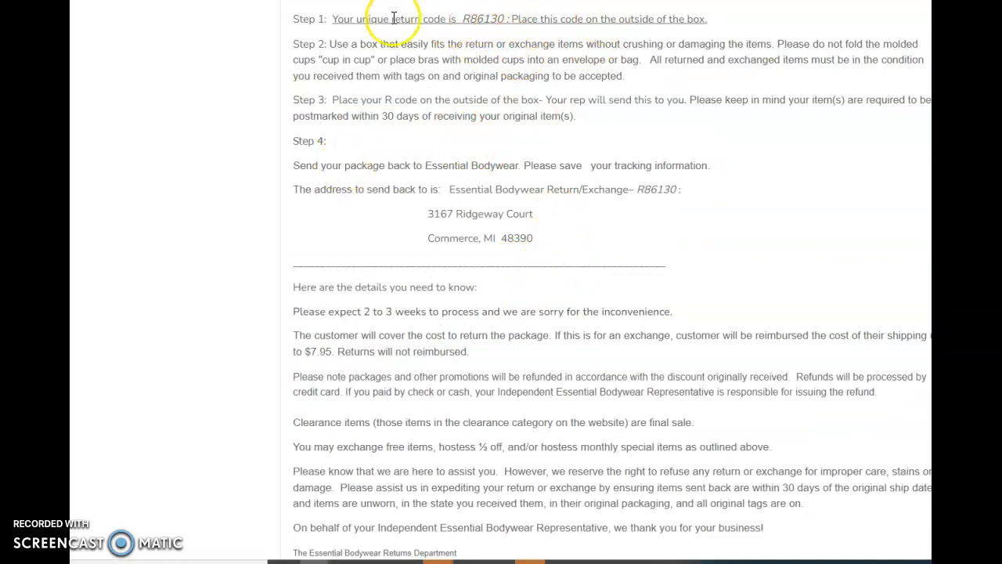
scroll(419, 391, "down", 3)
scroll(436, 385, "up", 4)
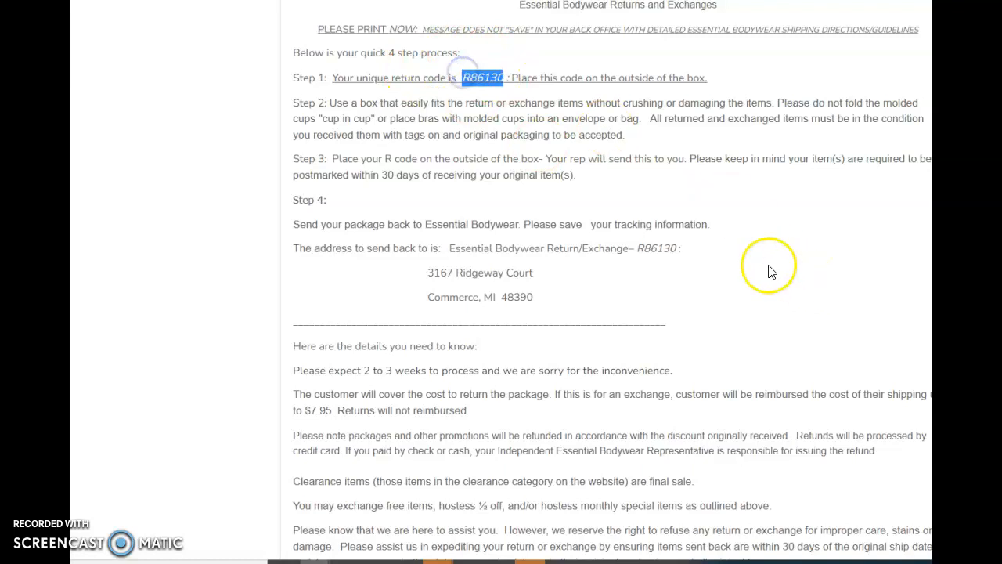
left_click(646, 322)
scroll(647, 321, "down", 1)
scroll(650, 313, "down", 3)
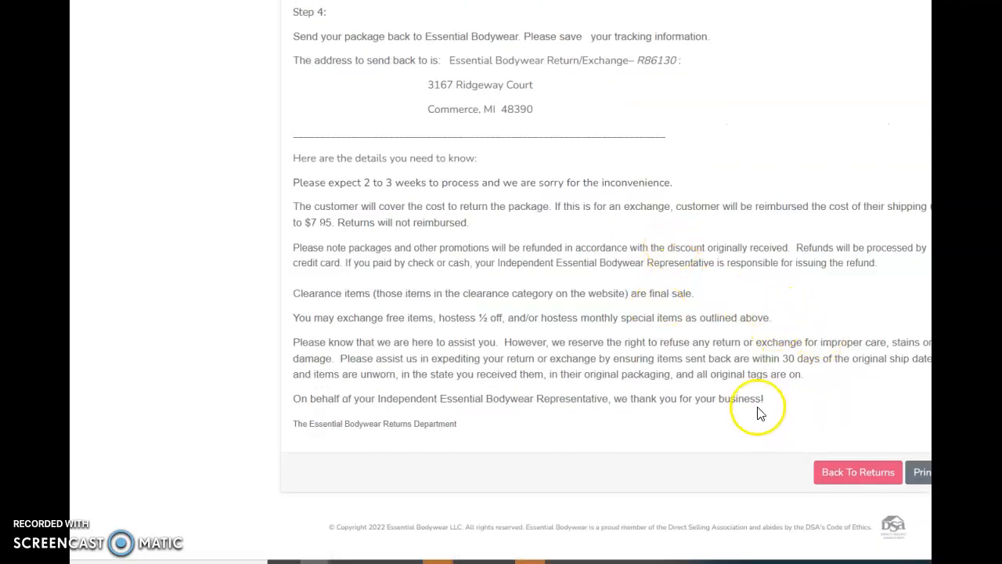
left_click(919, 474)
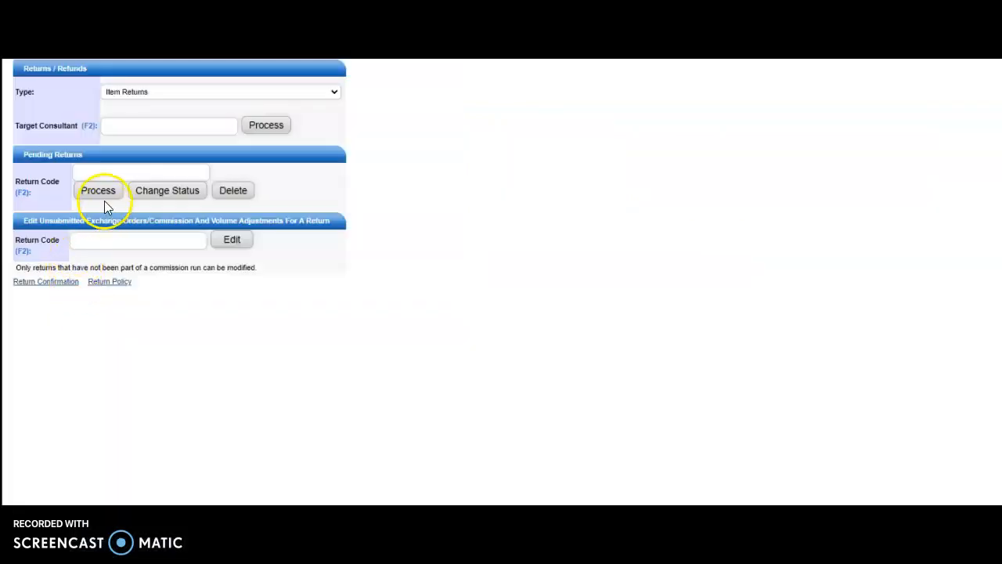
In the employee Returns / Refunds page, look up the pending return by the customer's last name and open it for processing
right_click(115, 171)
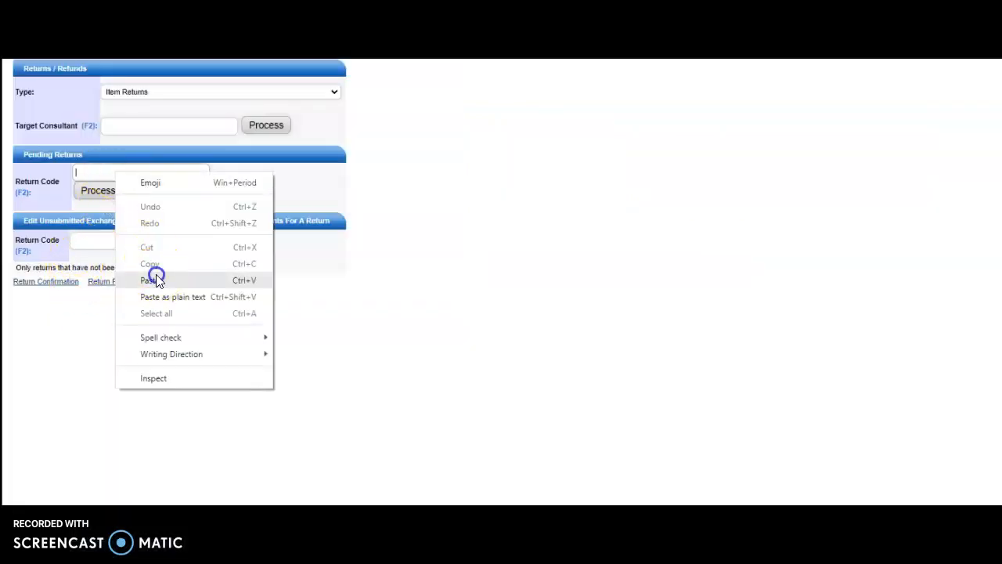
left_click(156, 280)
left_click(79, 194)
left_click(126, 166)
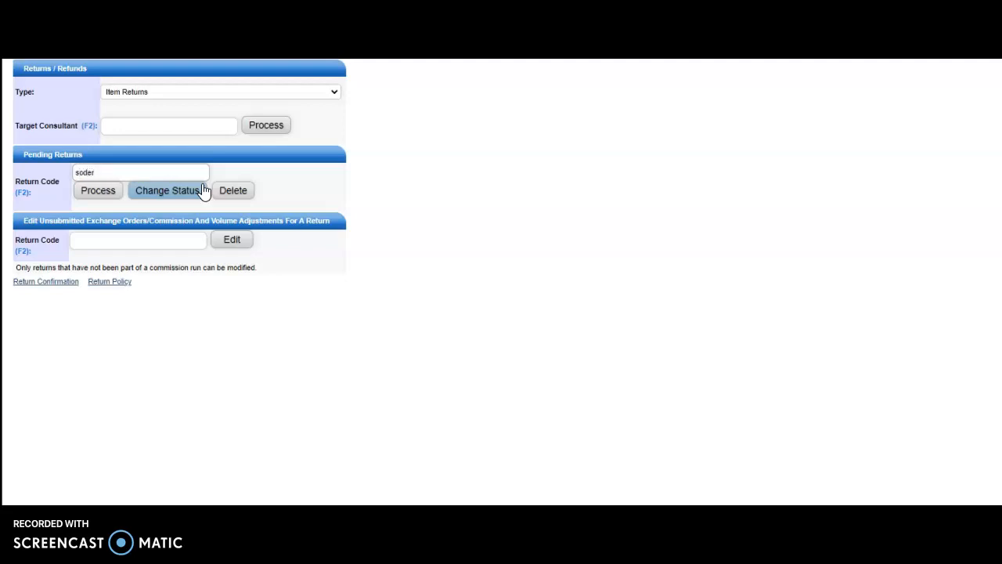
key("F2")
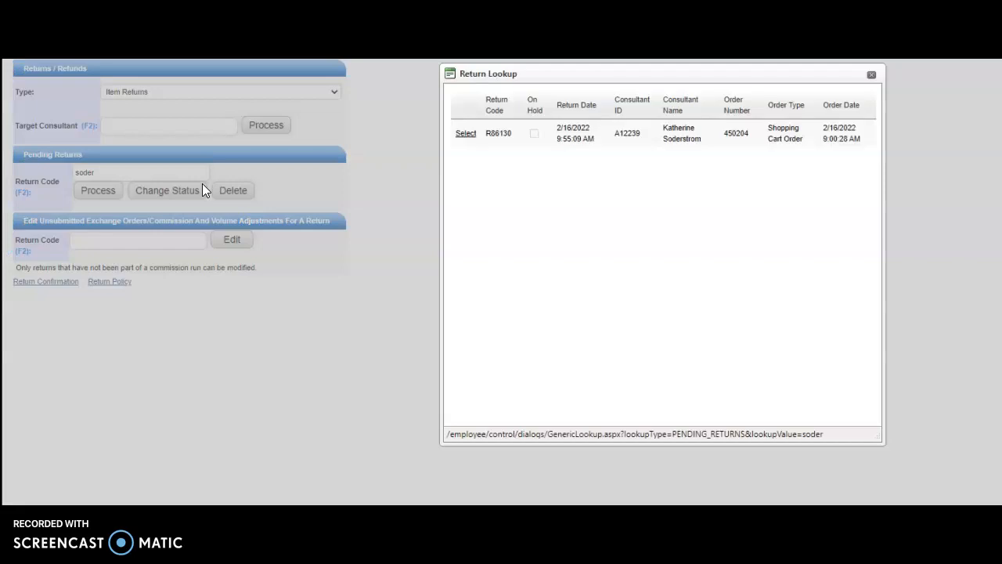
left_click(465, 140)
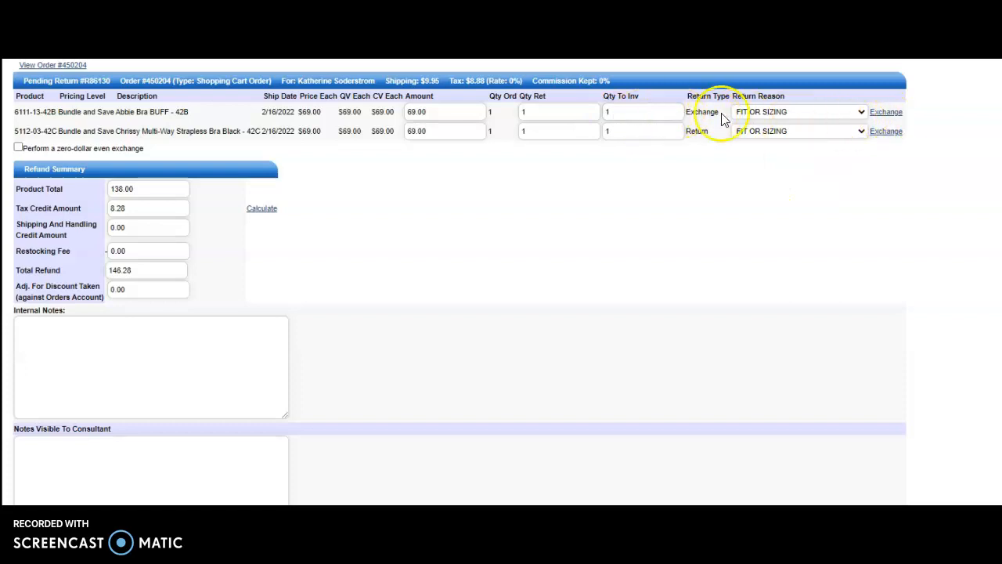
Check the exchange items entered for 6111-13-42B and 5112-03-42C, closing each exchange window
left_click(883, 113)
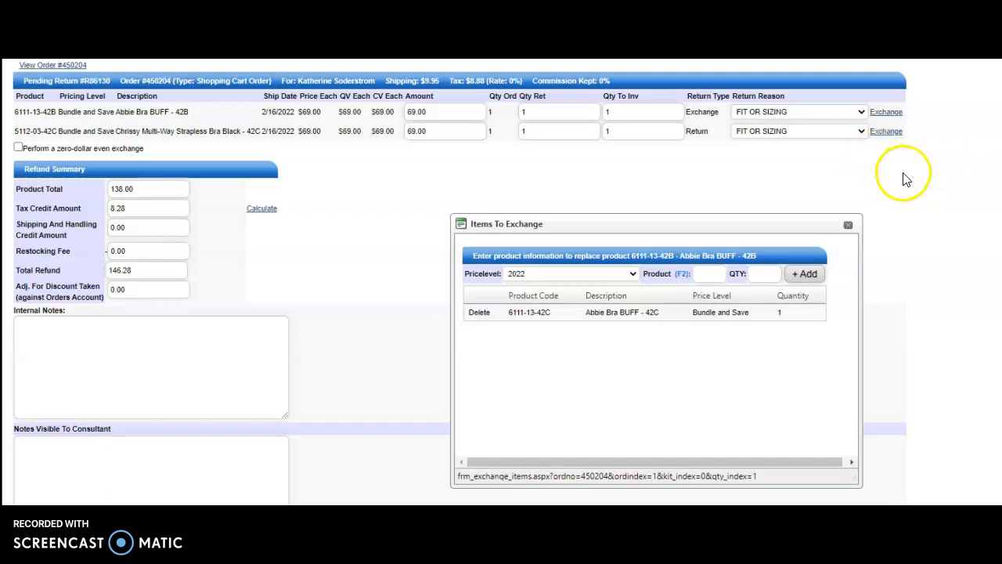
left_click(848, 225)
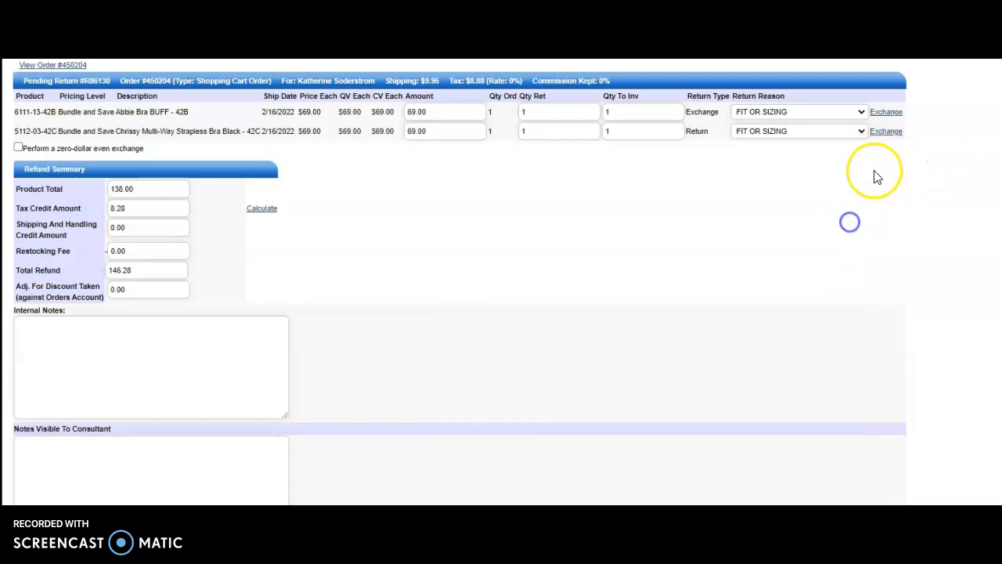
left_click(885, 132)
left_click(848, 225)
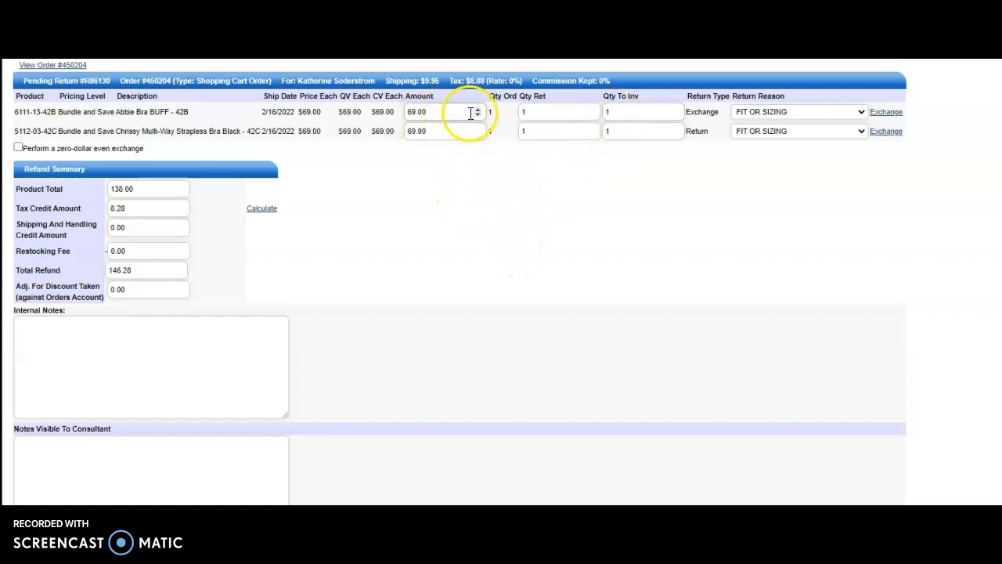
Set the refund amount of product 6111-13-42B to 0
left_click_drag(462, 112, 345, 119)
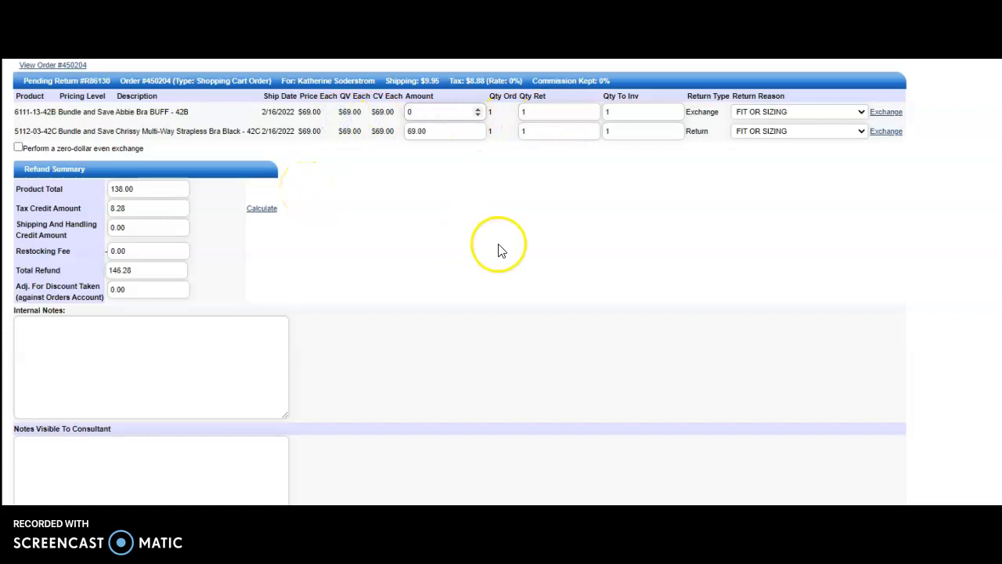
Recalculate the tax credit amount in the refund summary and submit the return for processing, confirming the prompt
left_click(443, 200)
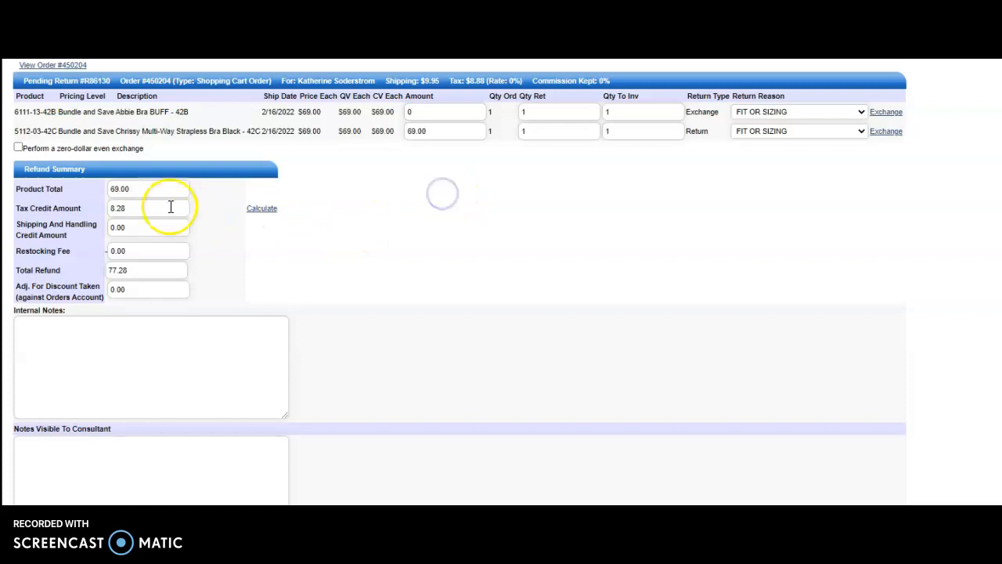
left_click(260, 210)
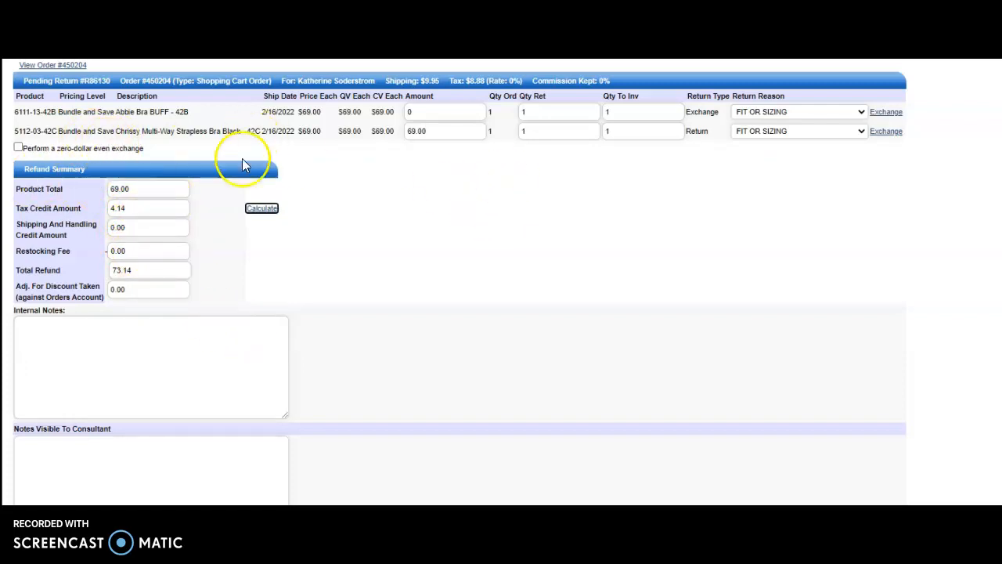
scroll(197, 199, "down", 3)
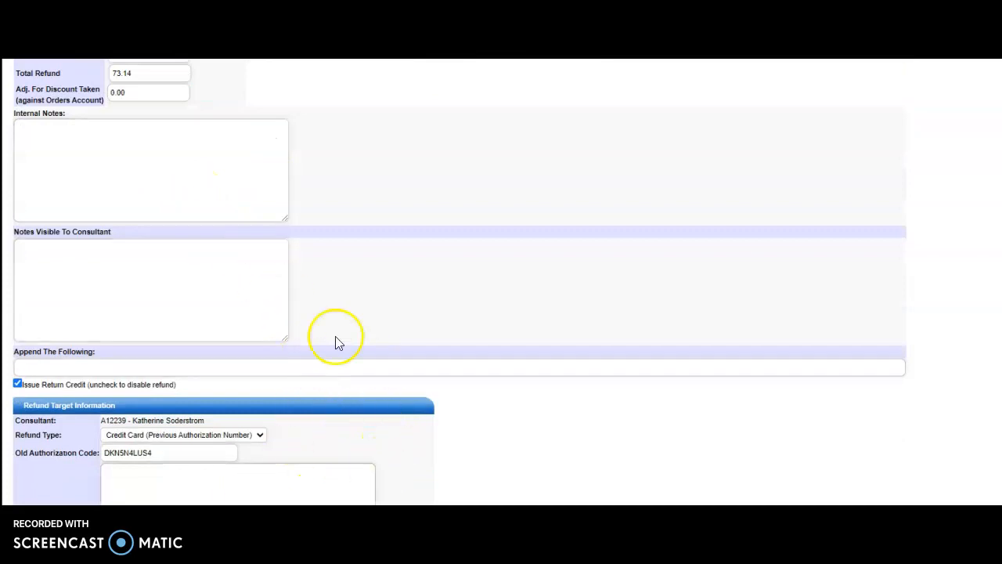
scroll(405, 149, "up", 3)
scroll(405, 149, "down", 2)
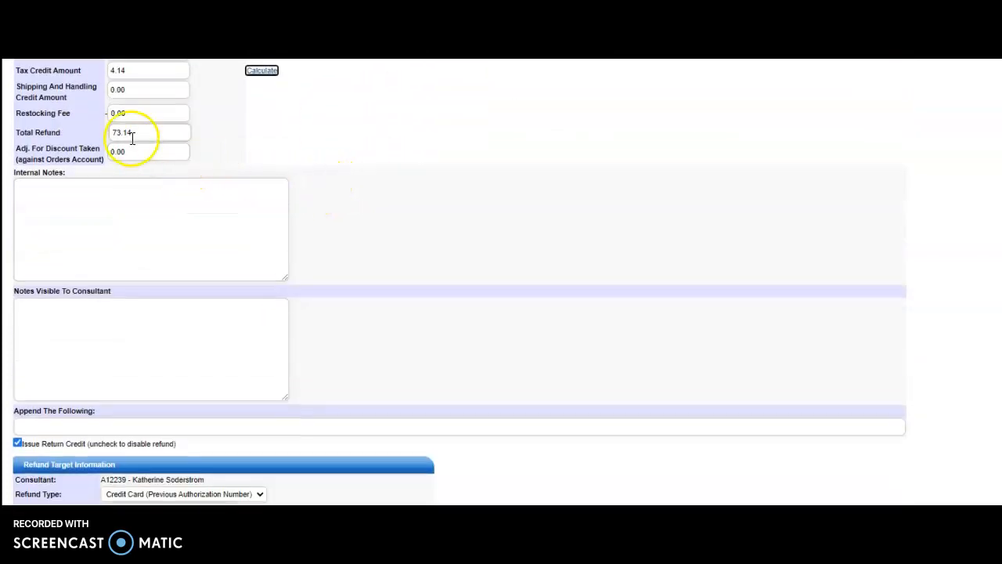
scroll(170, 294, "down", 1)
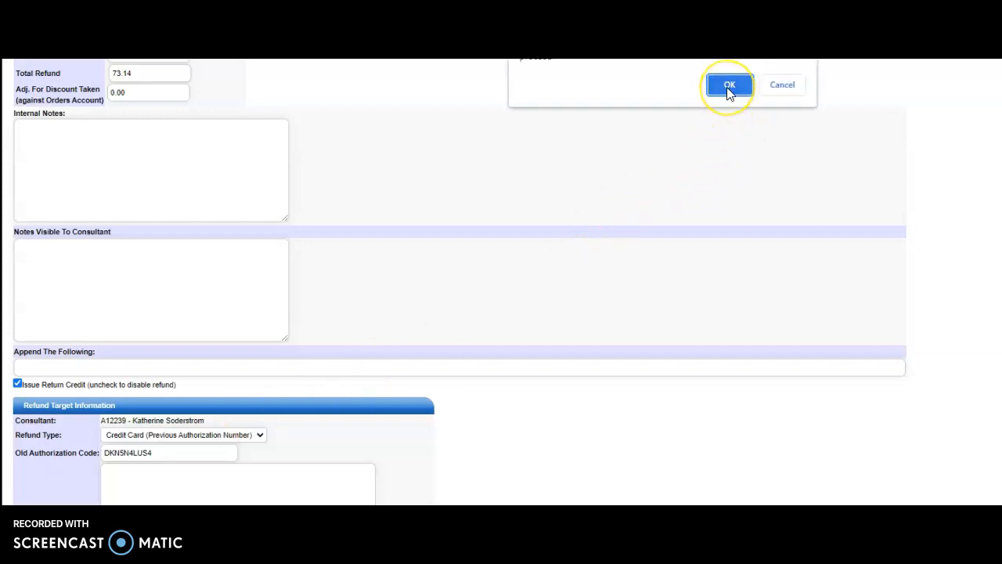
left_click(728, 89)
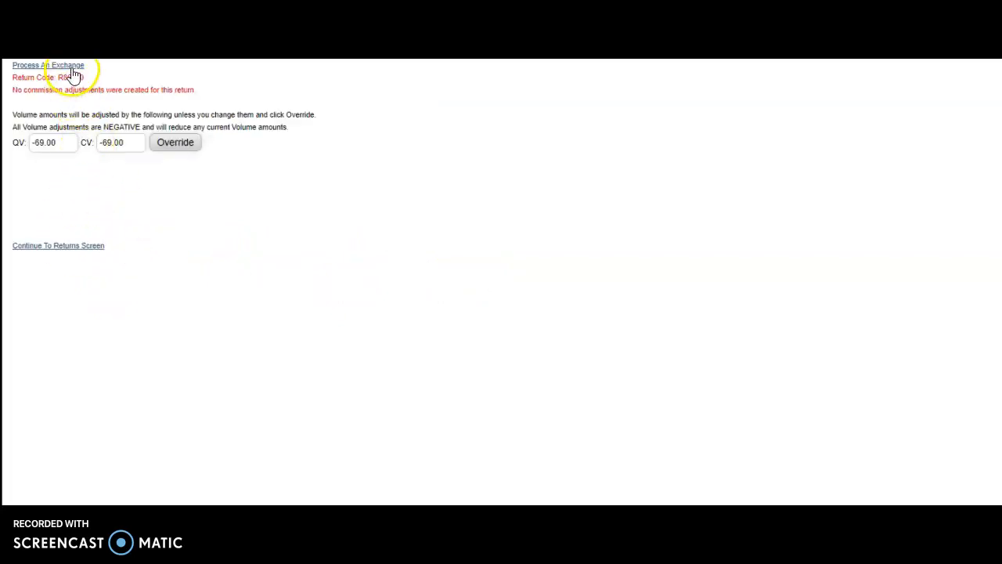
Start the exchange order for the processed return and save its prefilled shipping information with Ground Shipping
mouse_move(72, 69)
left_mouse_down()
mouse_move(139, 79)
mouse_move(78, 68)
left_mouse_up()
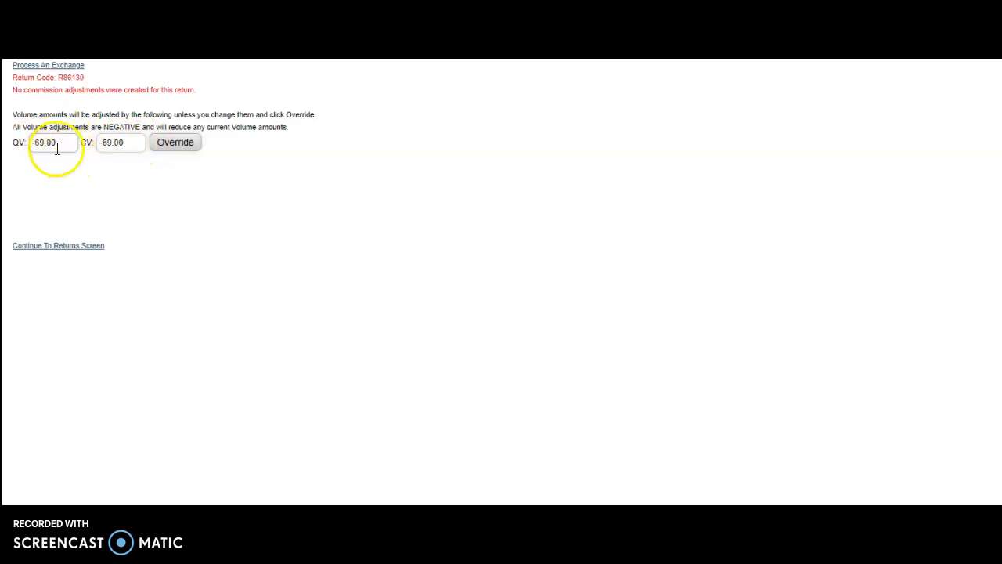
left_click(62, 66)
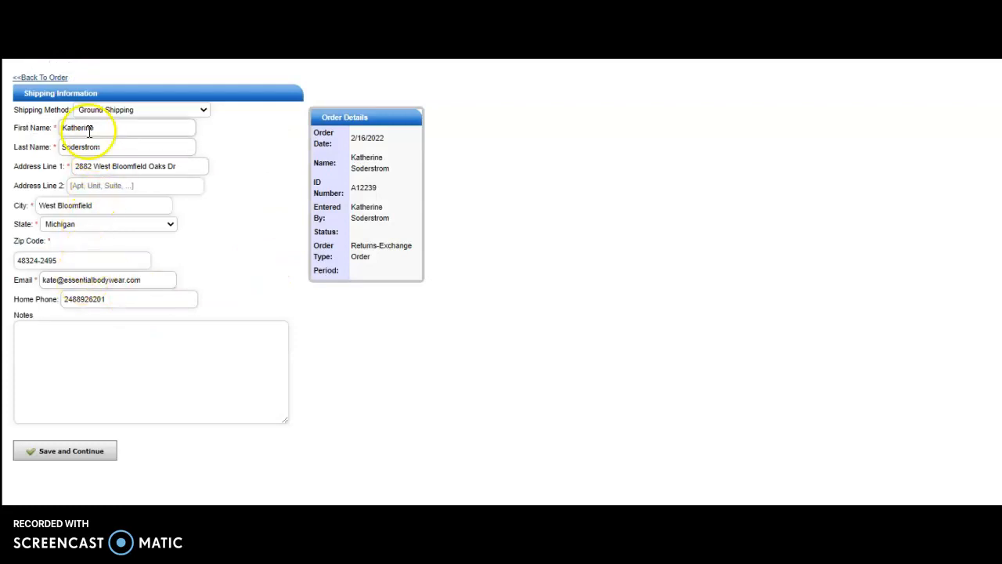
left_click(66, 452)
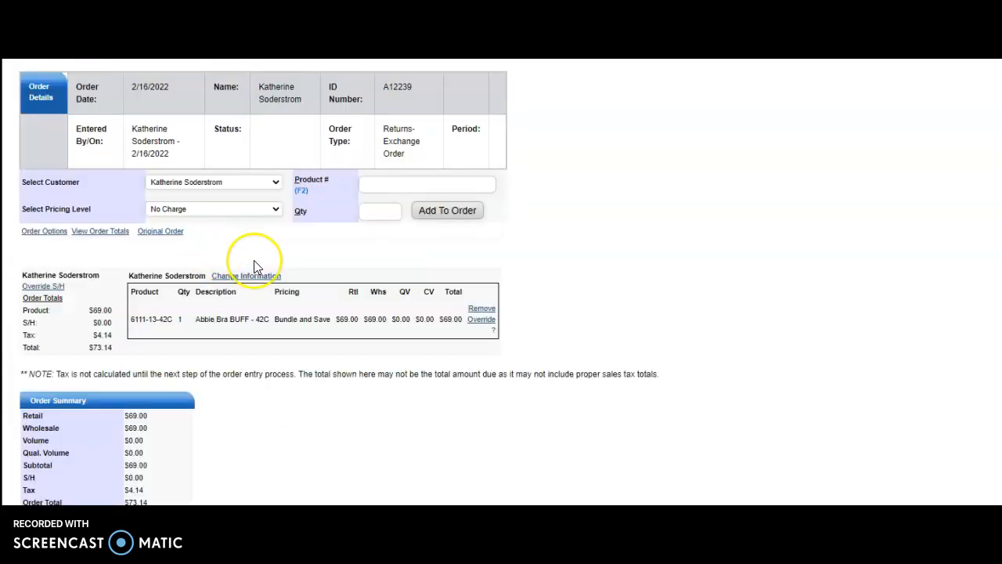